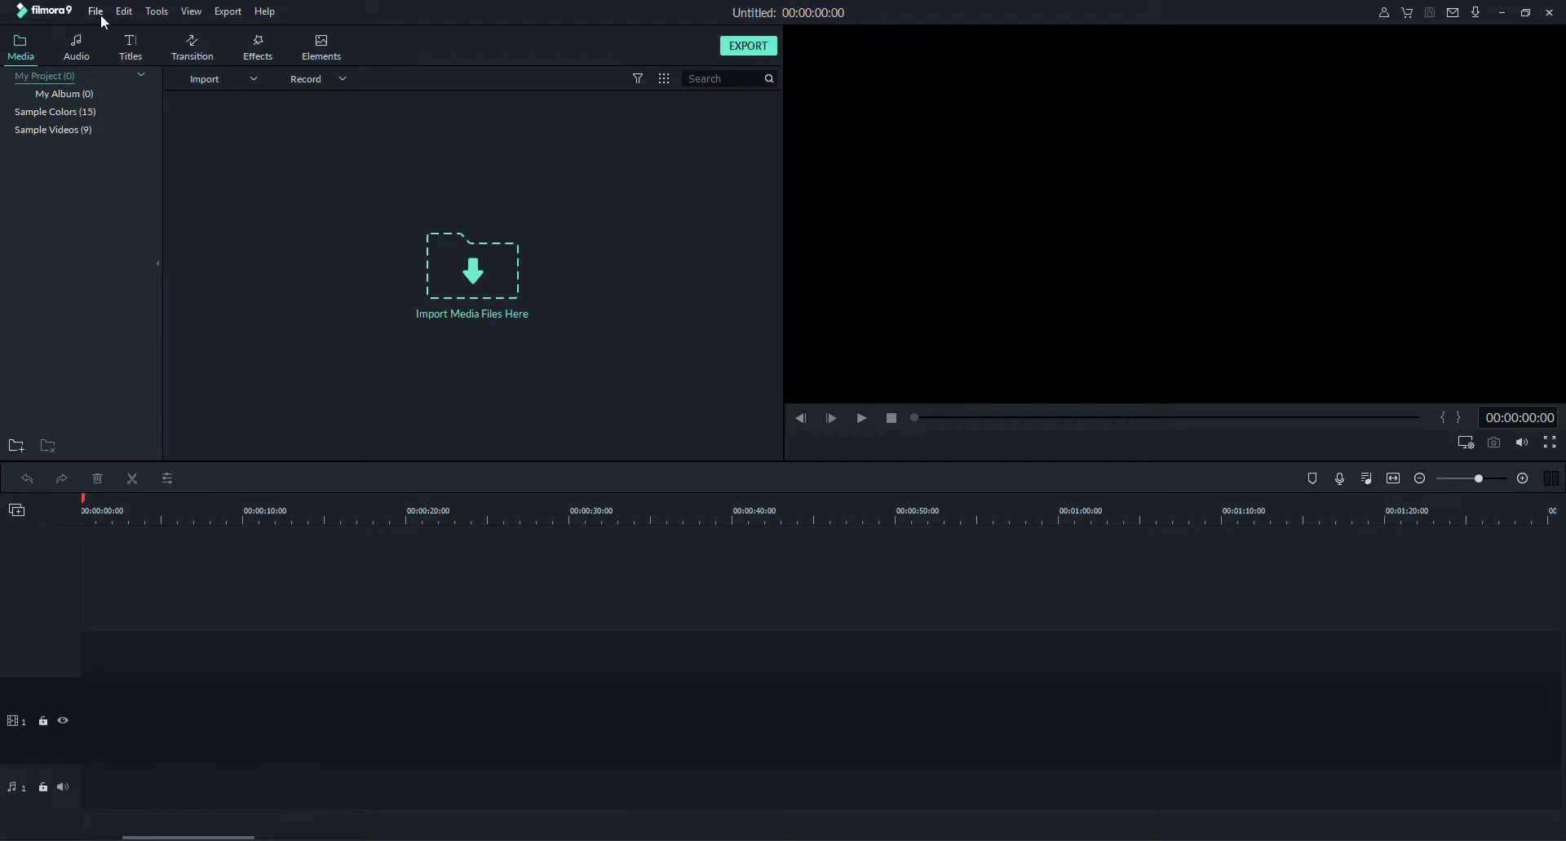
Browse the built-in music library, then download and preview the "First Adventure" track
left_click(76, 52)
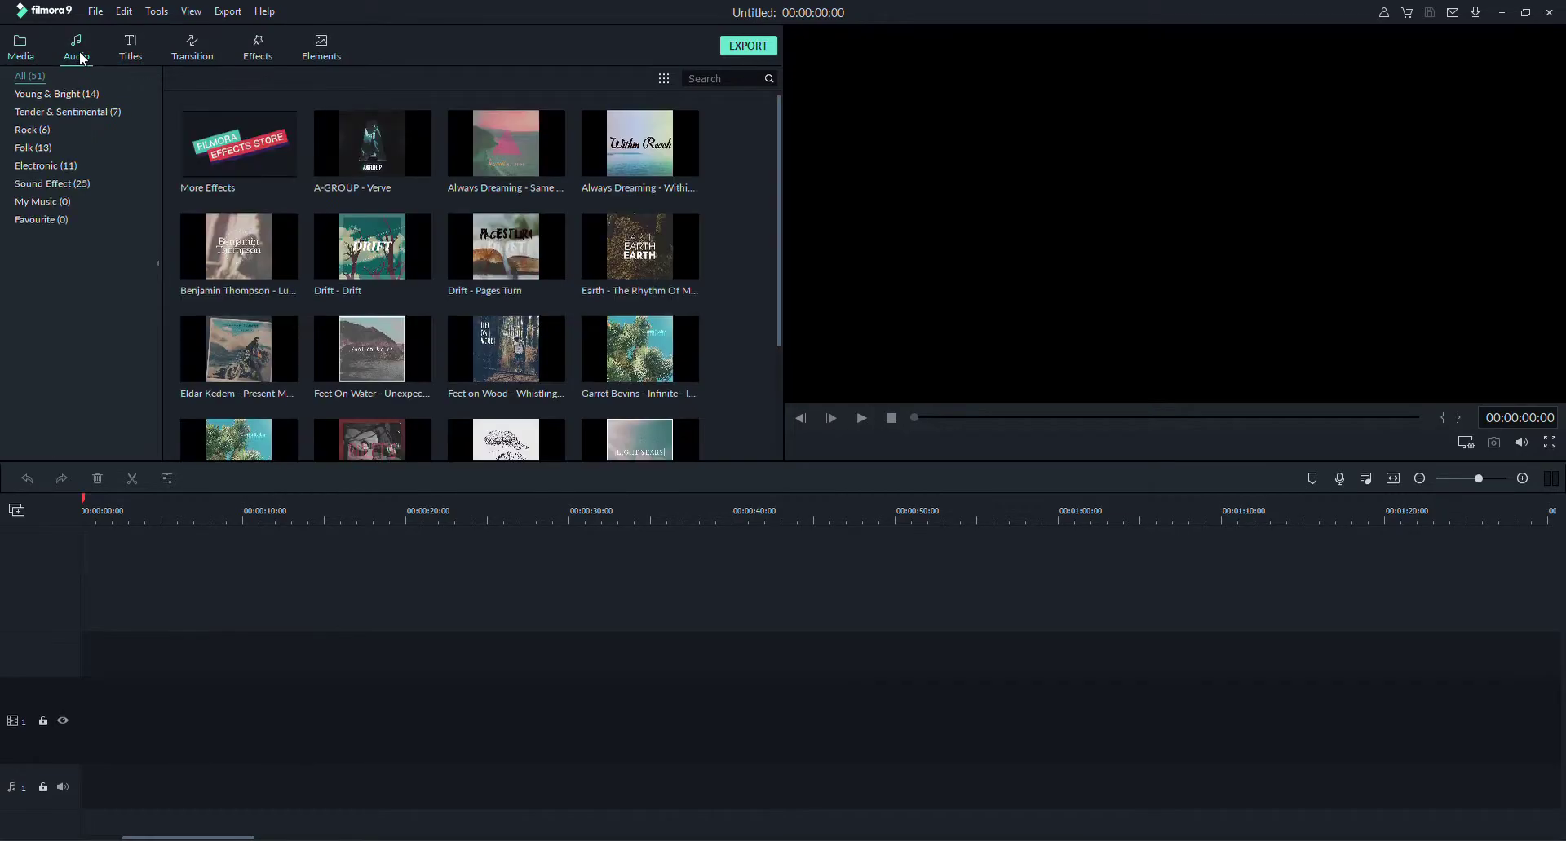
scroll(574, 245, "down", 10)
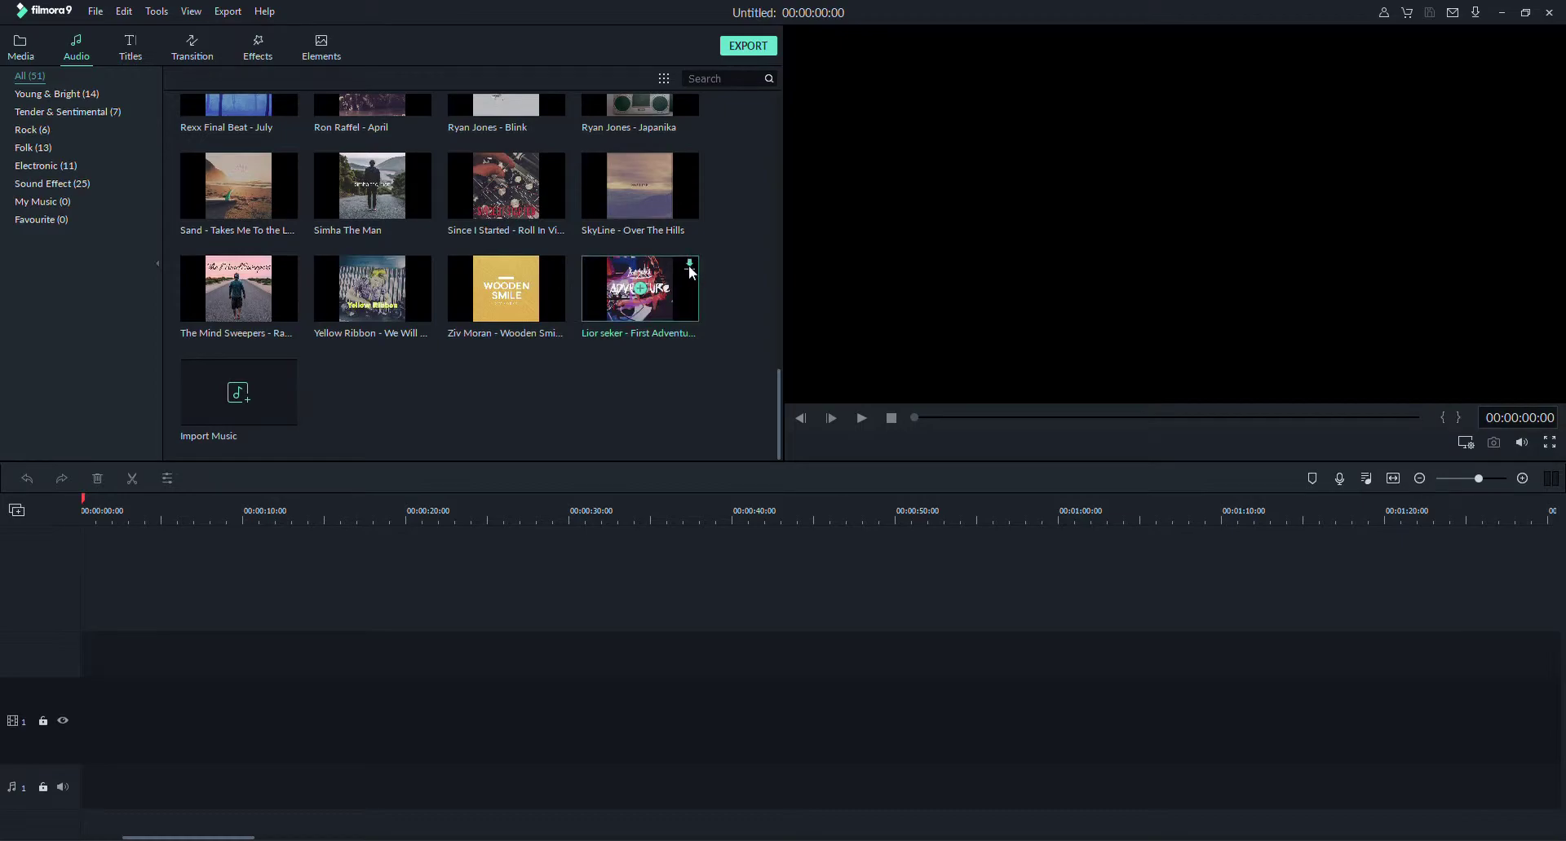
left_click(678, 292)
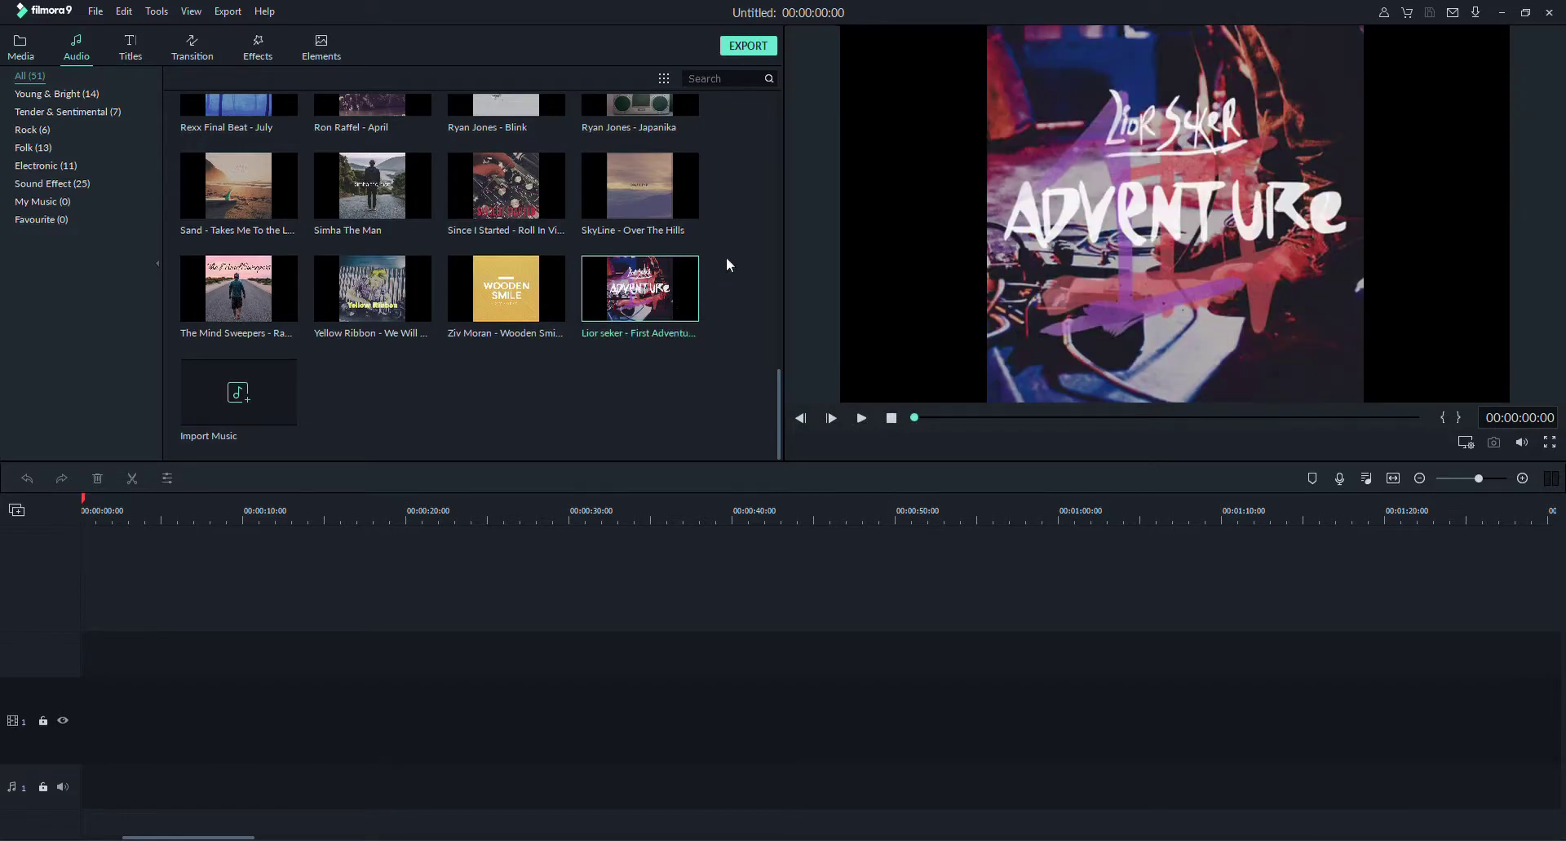
left_click(861, 417)
left_click(862, 420)
Look through the title presets and preview the custom title My preset1
left_click(138, 52)
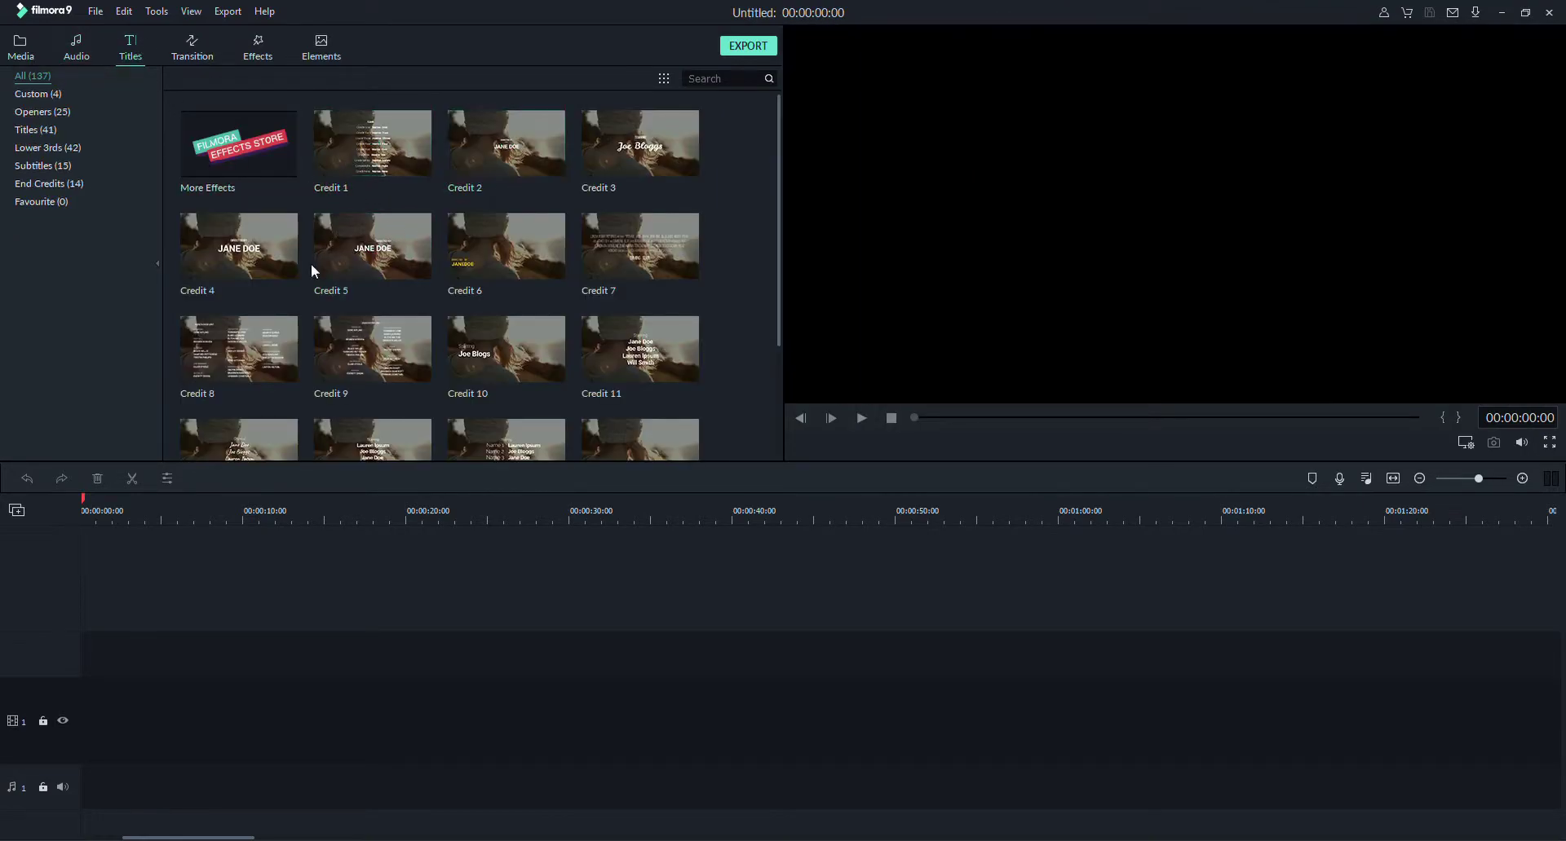
scroll(448, 264, "down", 2)
left_click(49, 95)
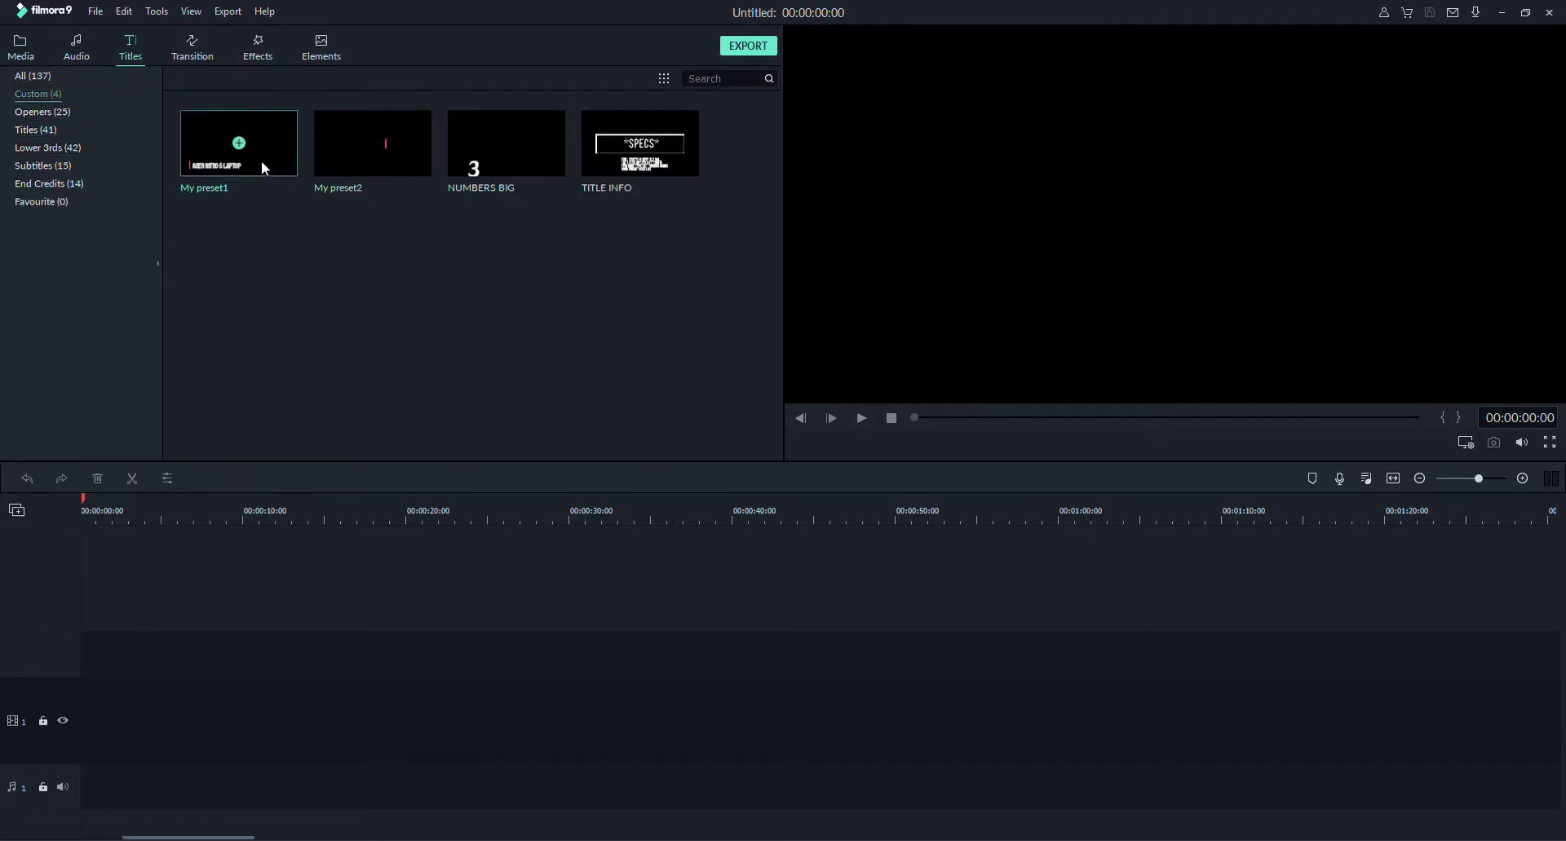
left_click(222, 173)
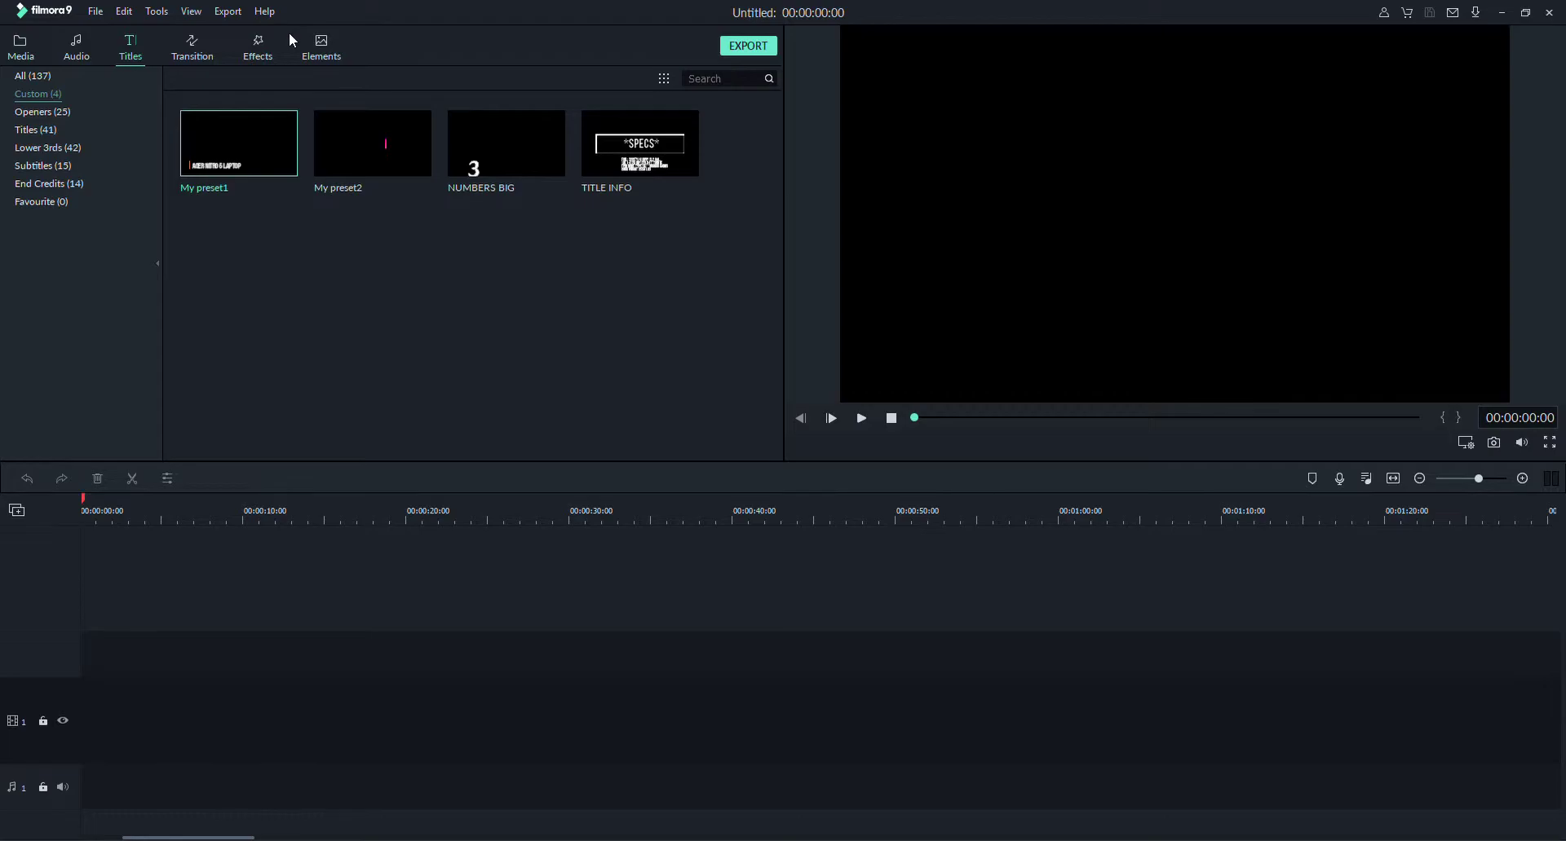
Browse the lower-third titles, downloading and previewing Lower Third 24, and look over the subtitle and end-credit presets
left_click(35, 151)
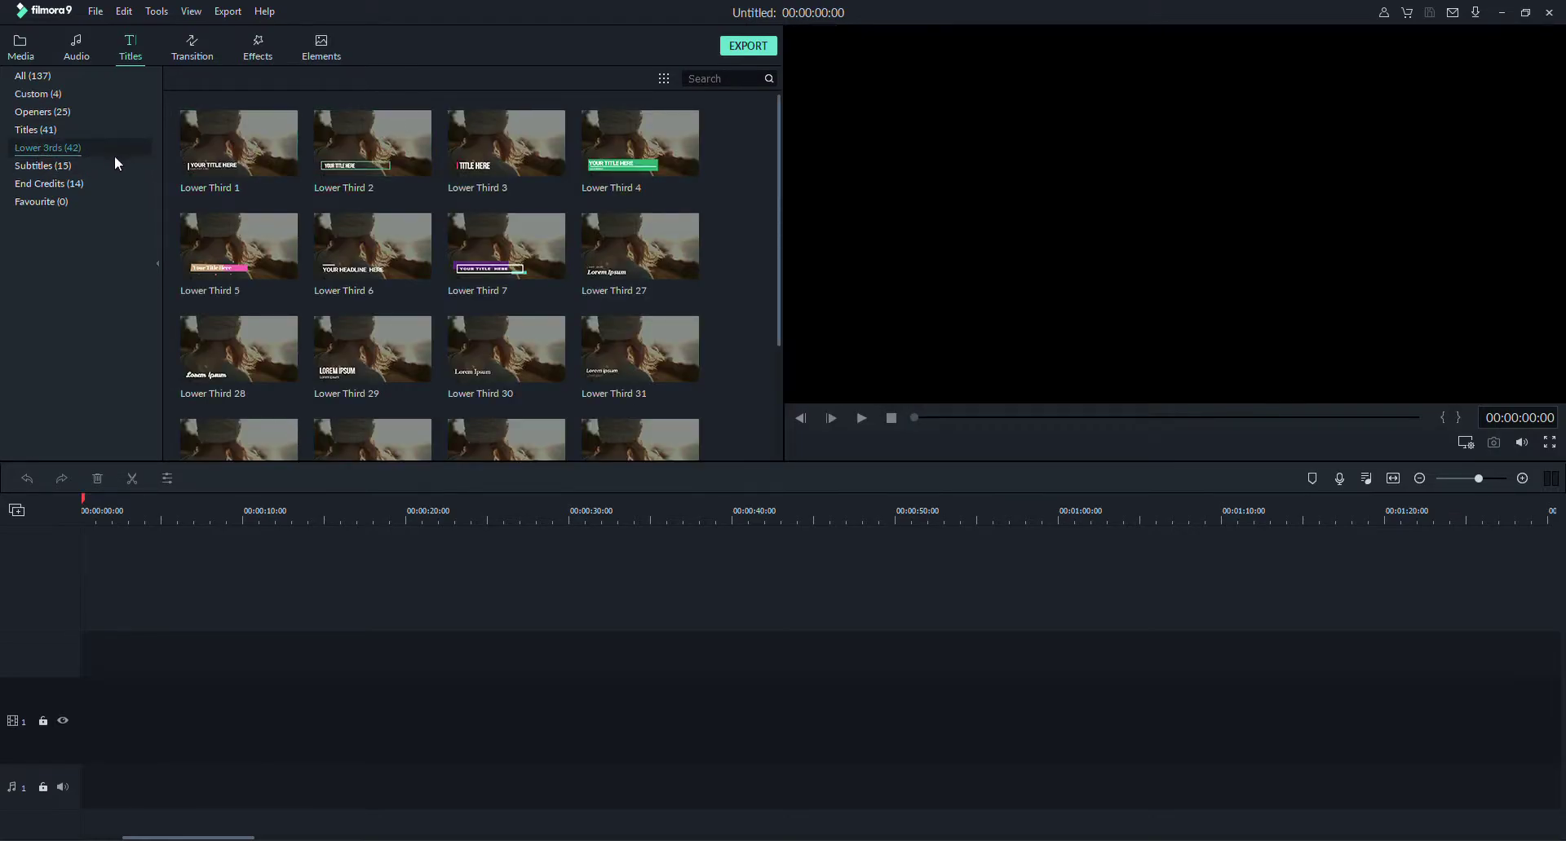
scroll(410, 241, "down", 5)
scroll(415, 244, "down", 3)
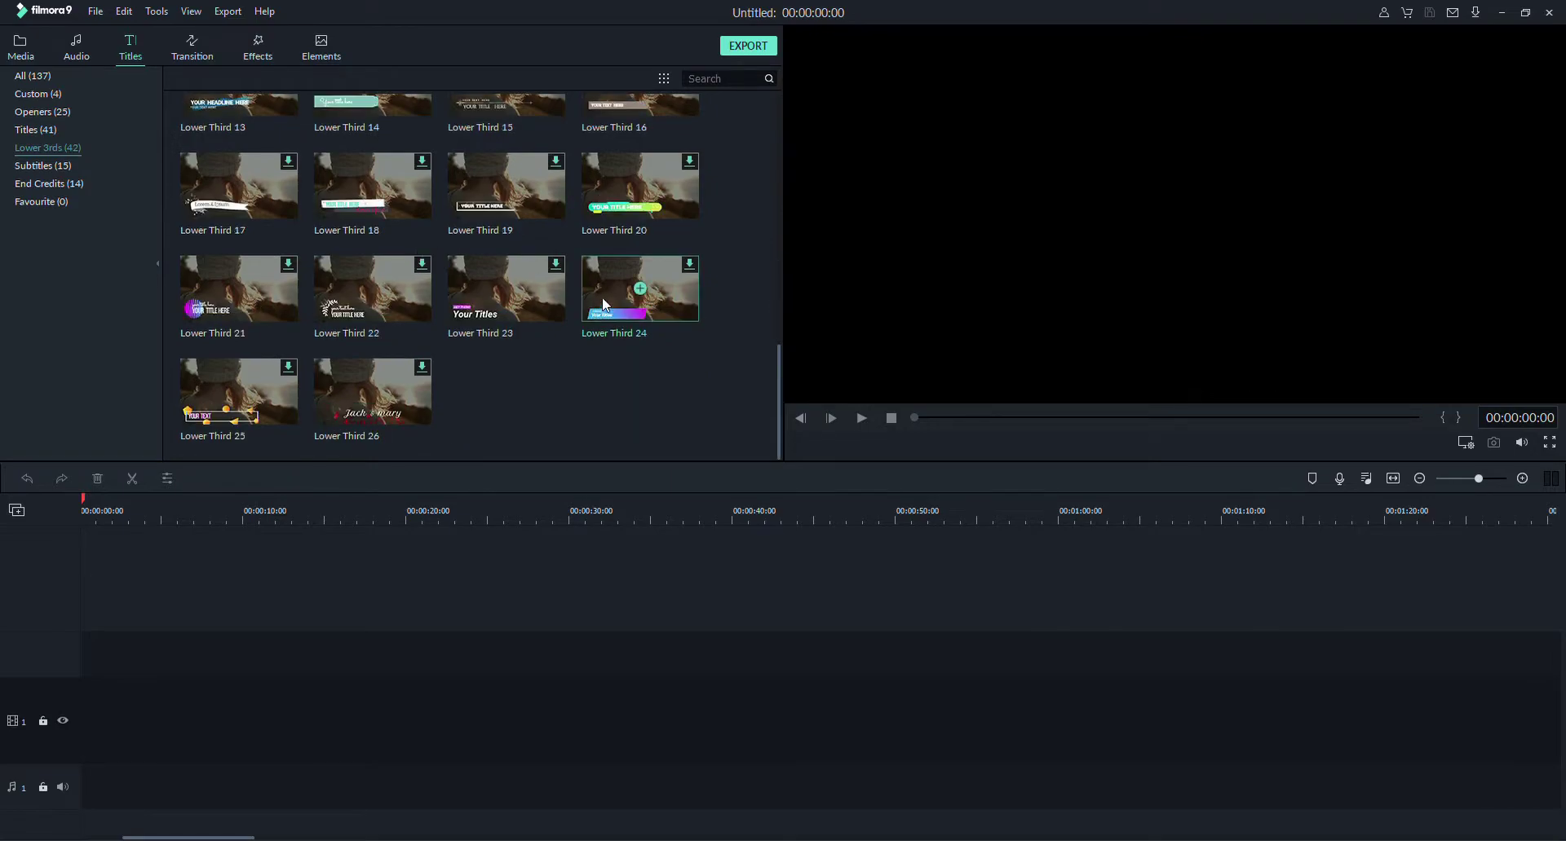
left_click(657, 281)
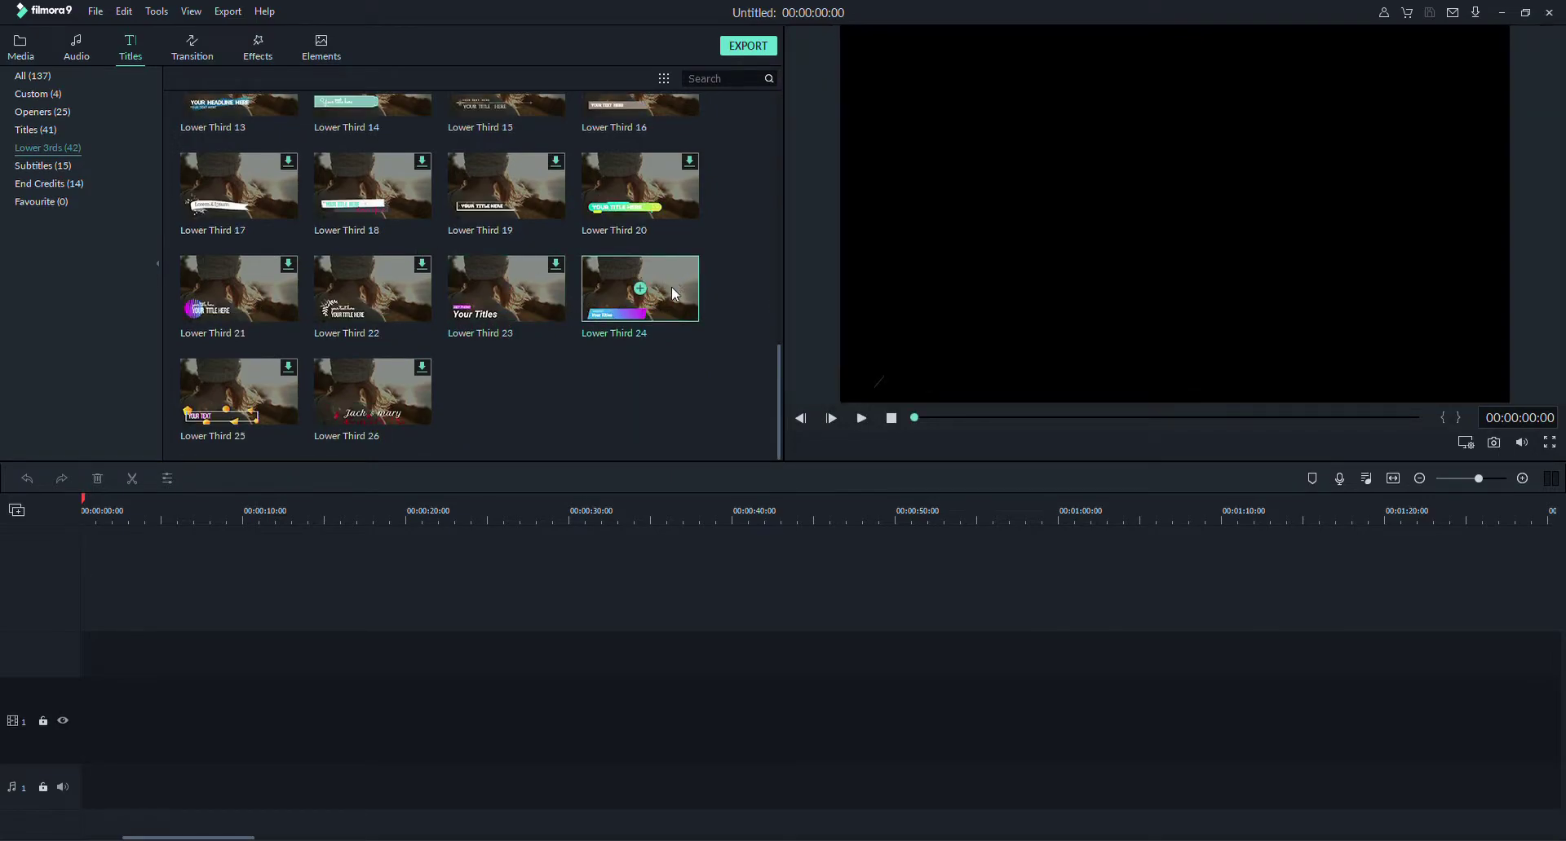
double_click(592, 293)
left_click(281, 287)
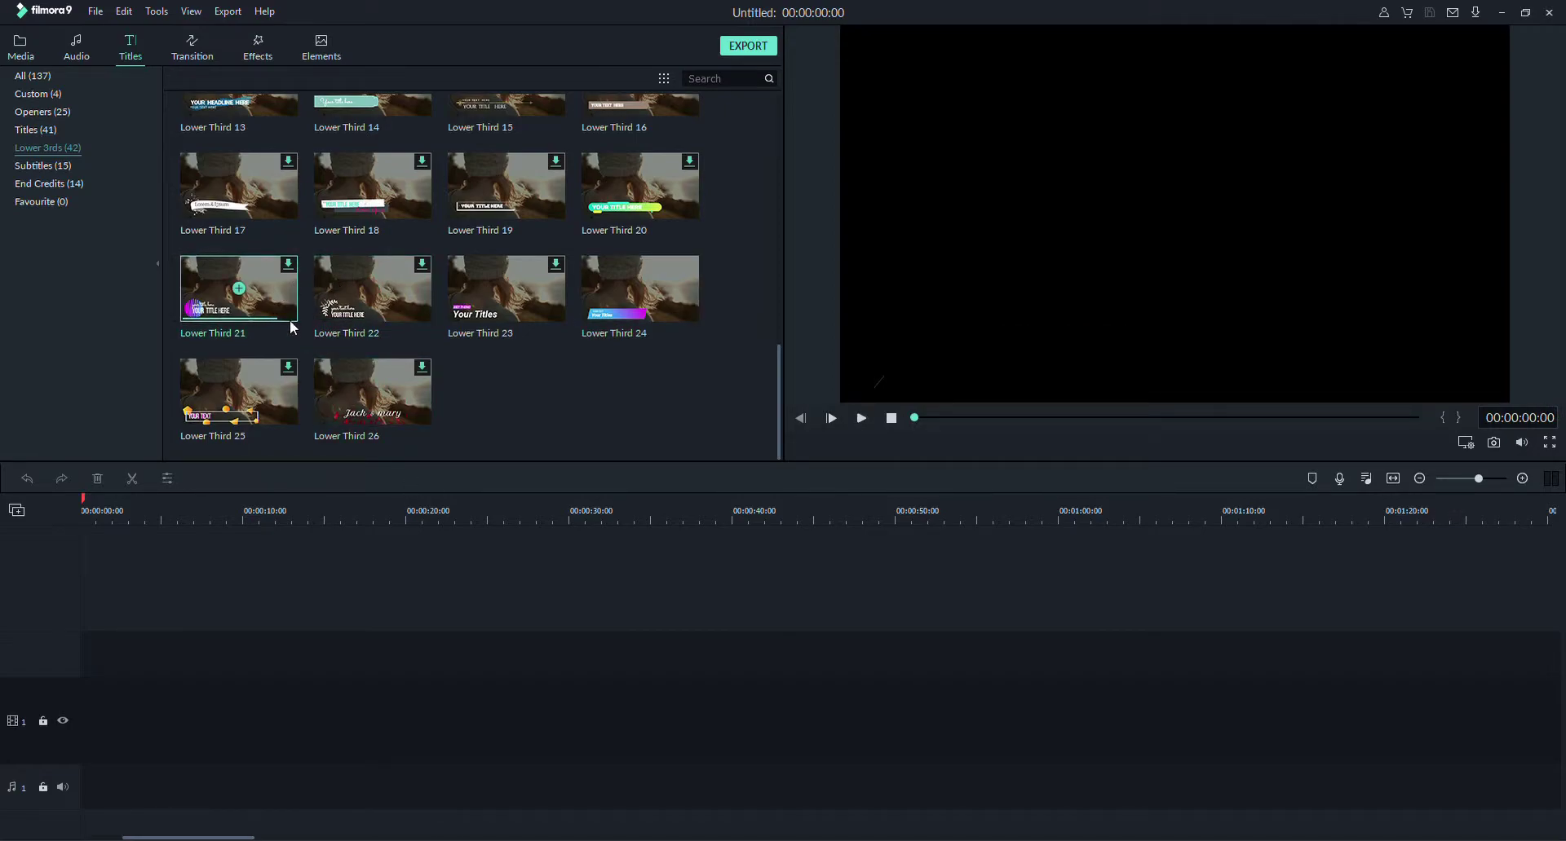
left_click(73, 174)
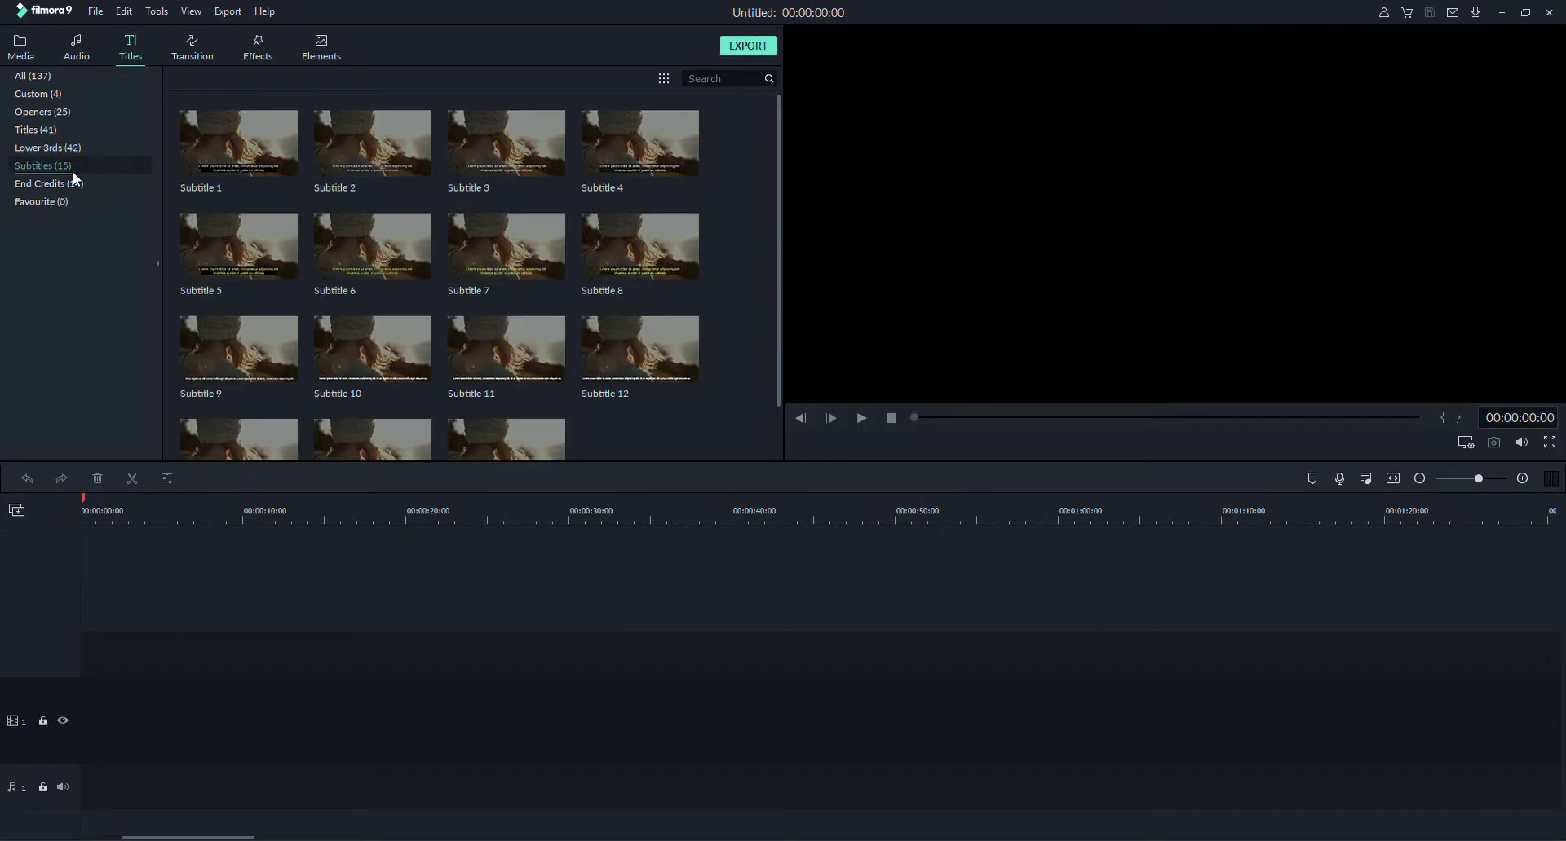
left_click(68, 186)
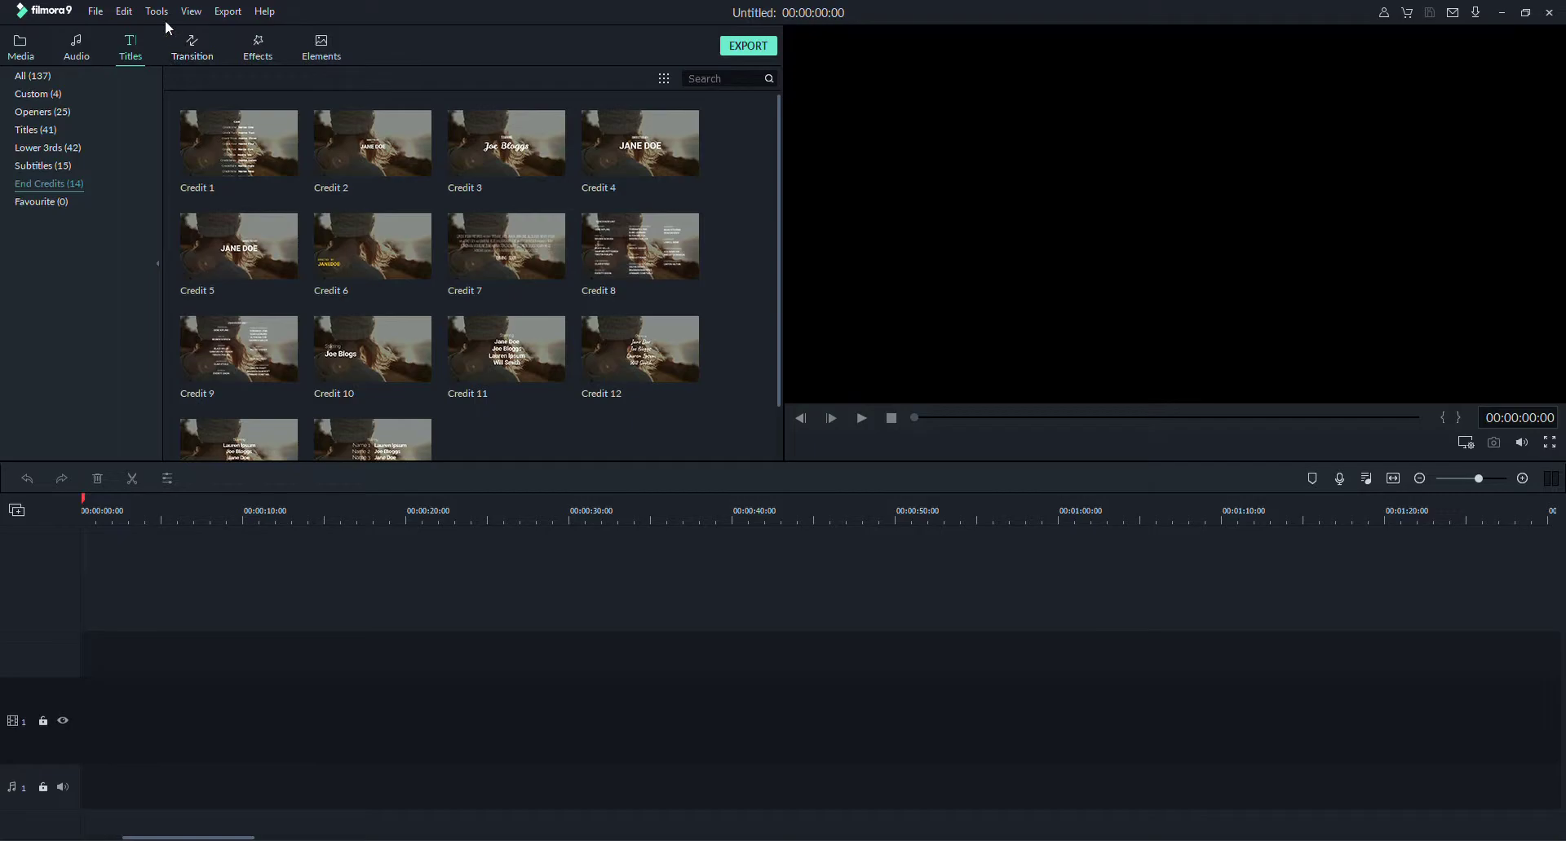
Preview the "intro video to channel" clip in the project's media library
left_click(28, 44)
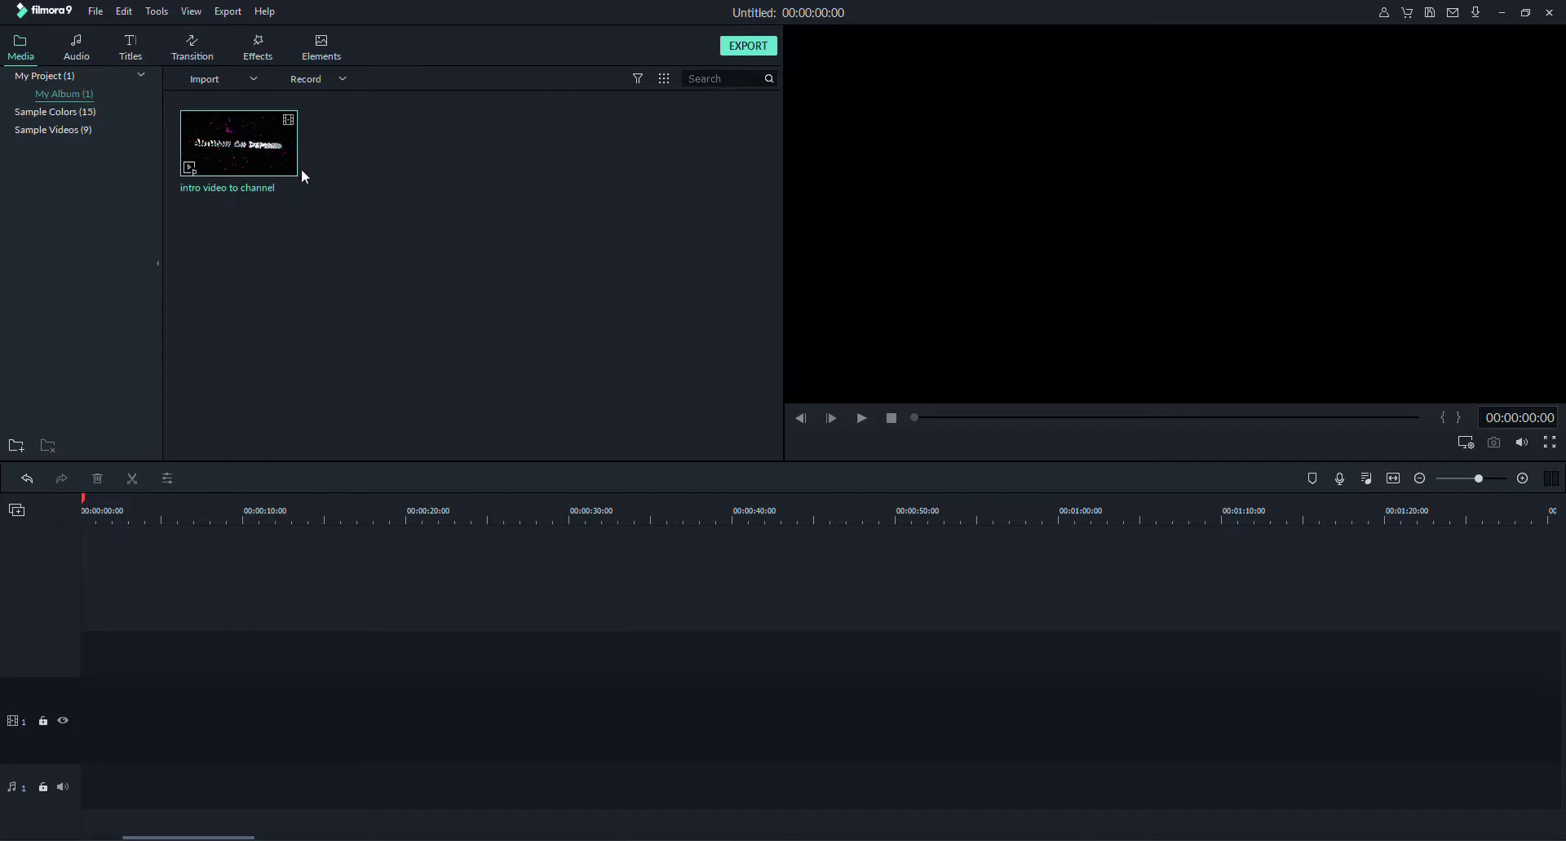
mouse_move(296, 173)
double_click(287, 144)
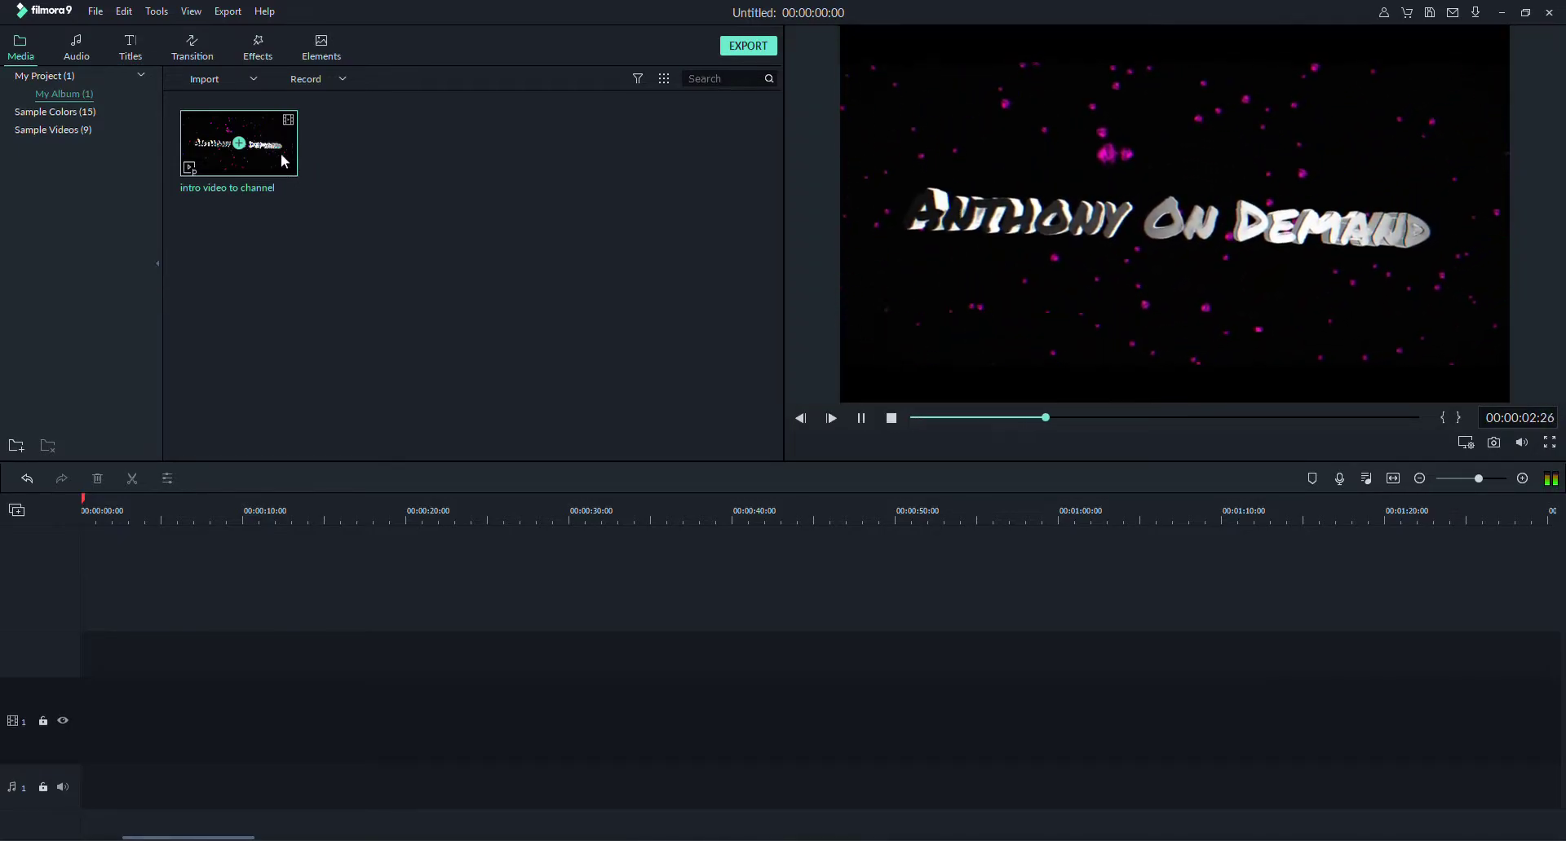
left_click(364, 186)
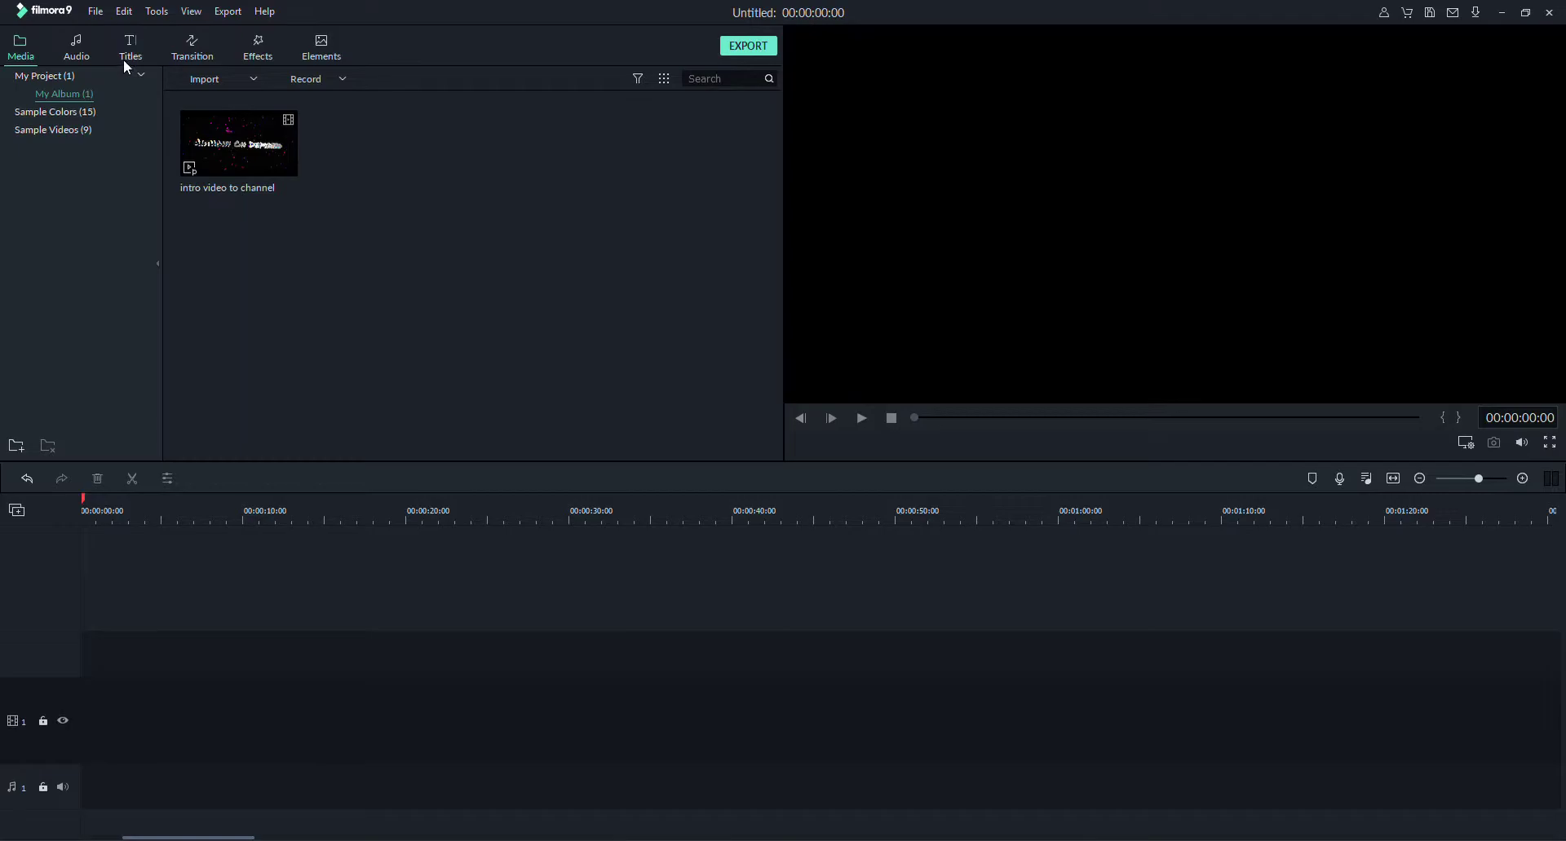
Look through the available transitions across all categories
left_click(197, 55)
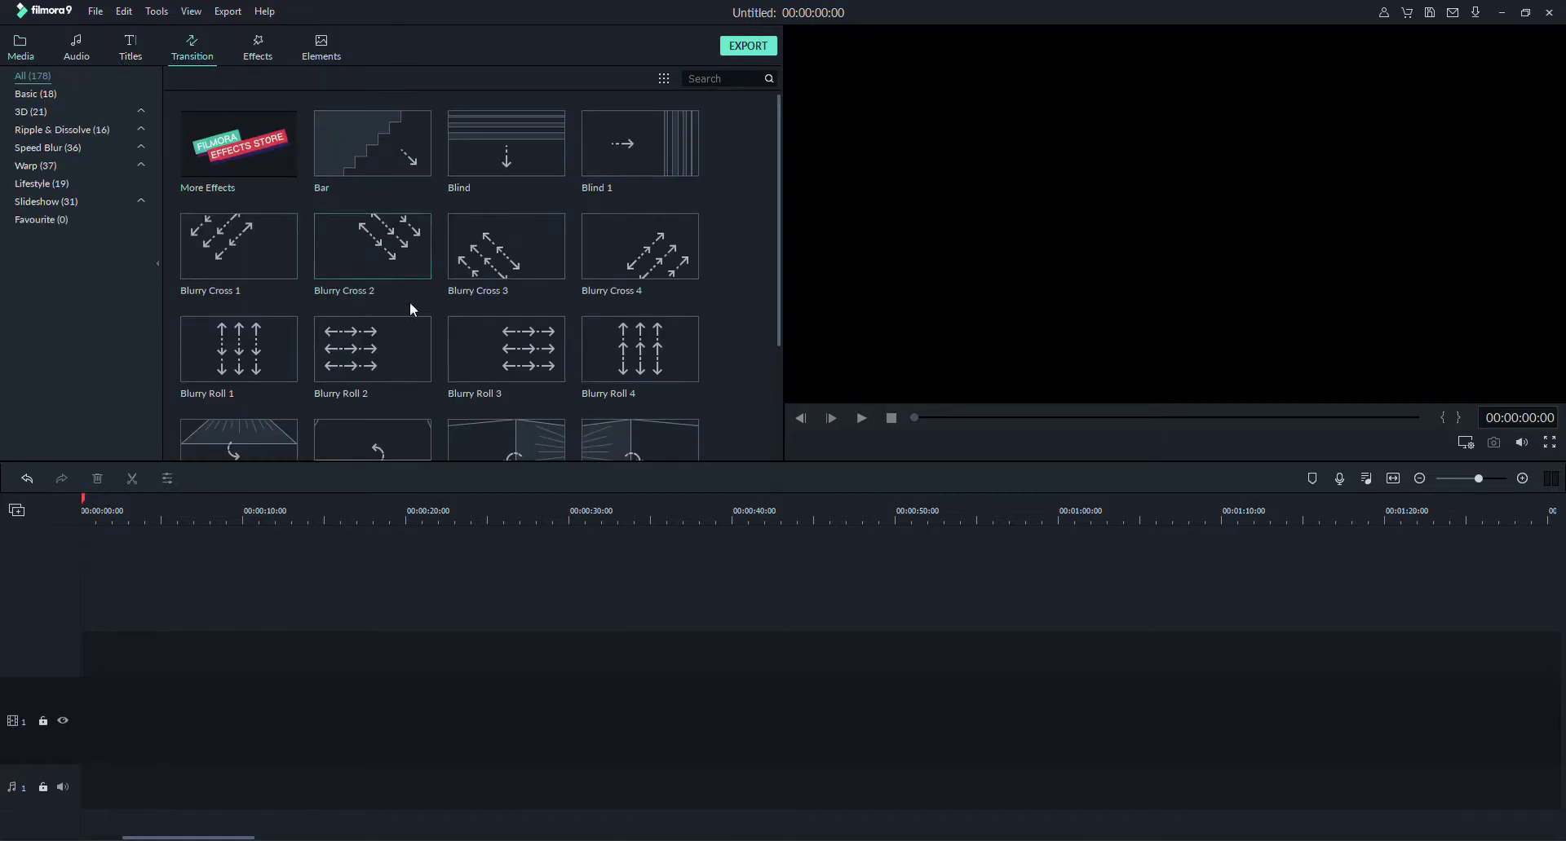
scroll(530, 351, "down", 5)
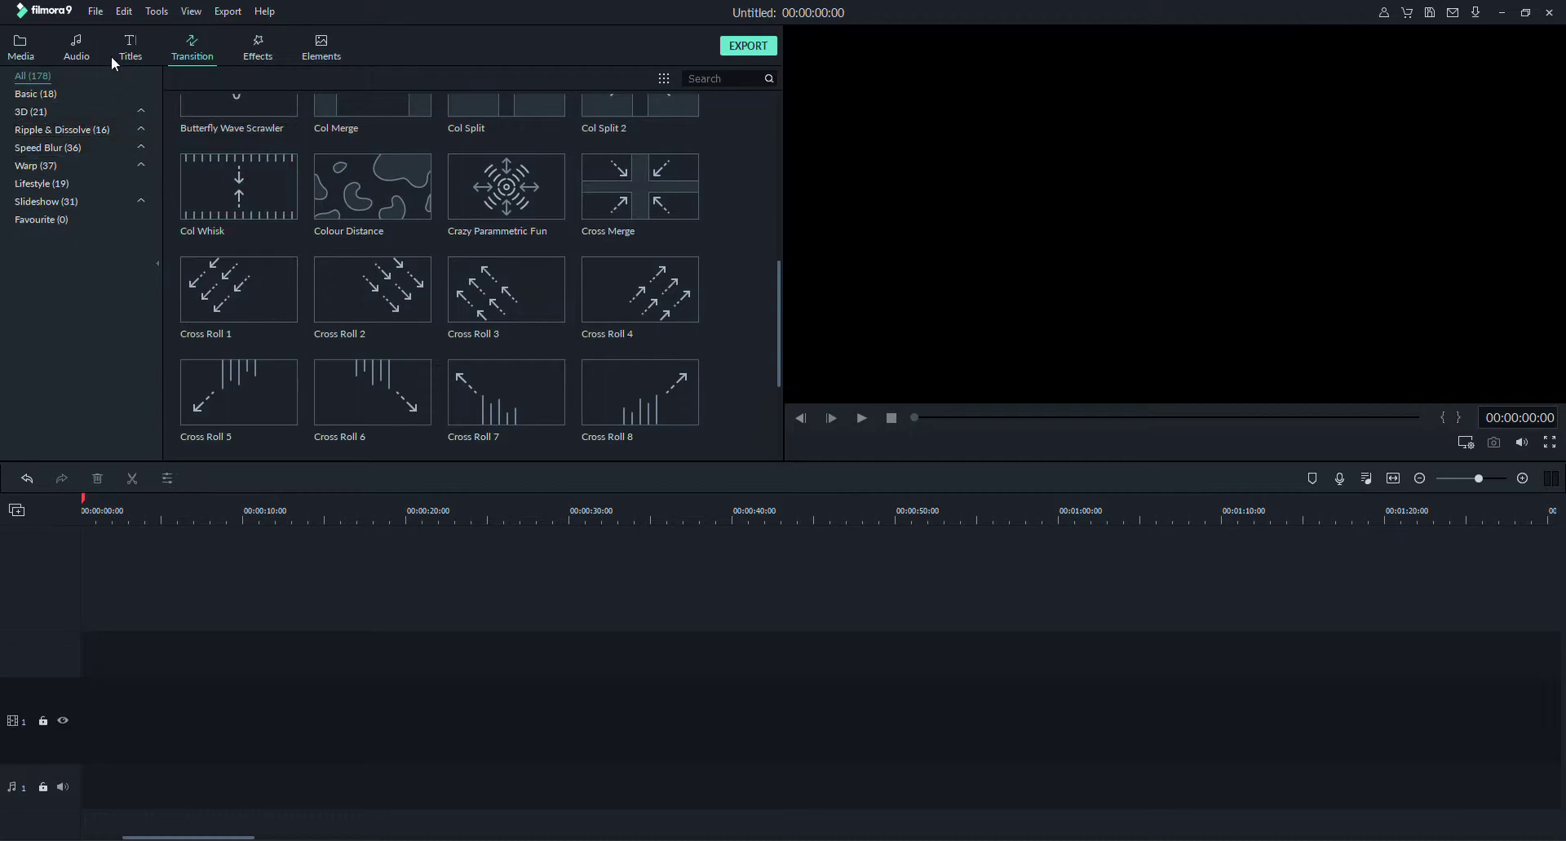
Place "intro video to channel" at the start of video track 1 and butt "end video to channel" directly against its end
left_click(26, 51)
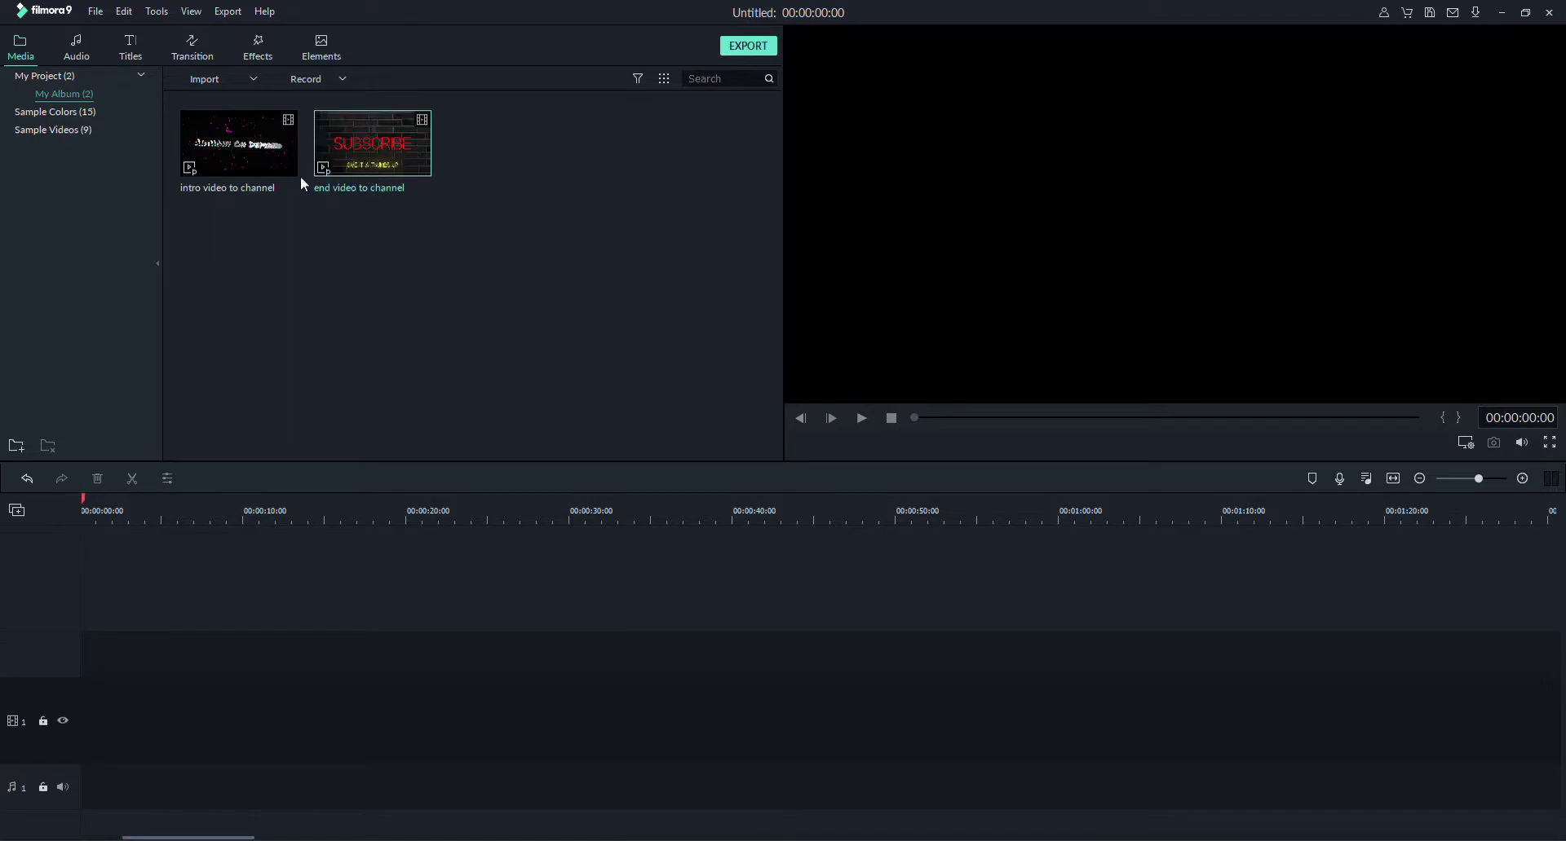
left_click_drag(294, 172, 71, 698)
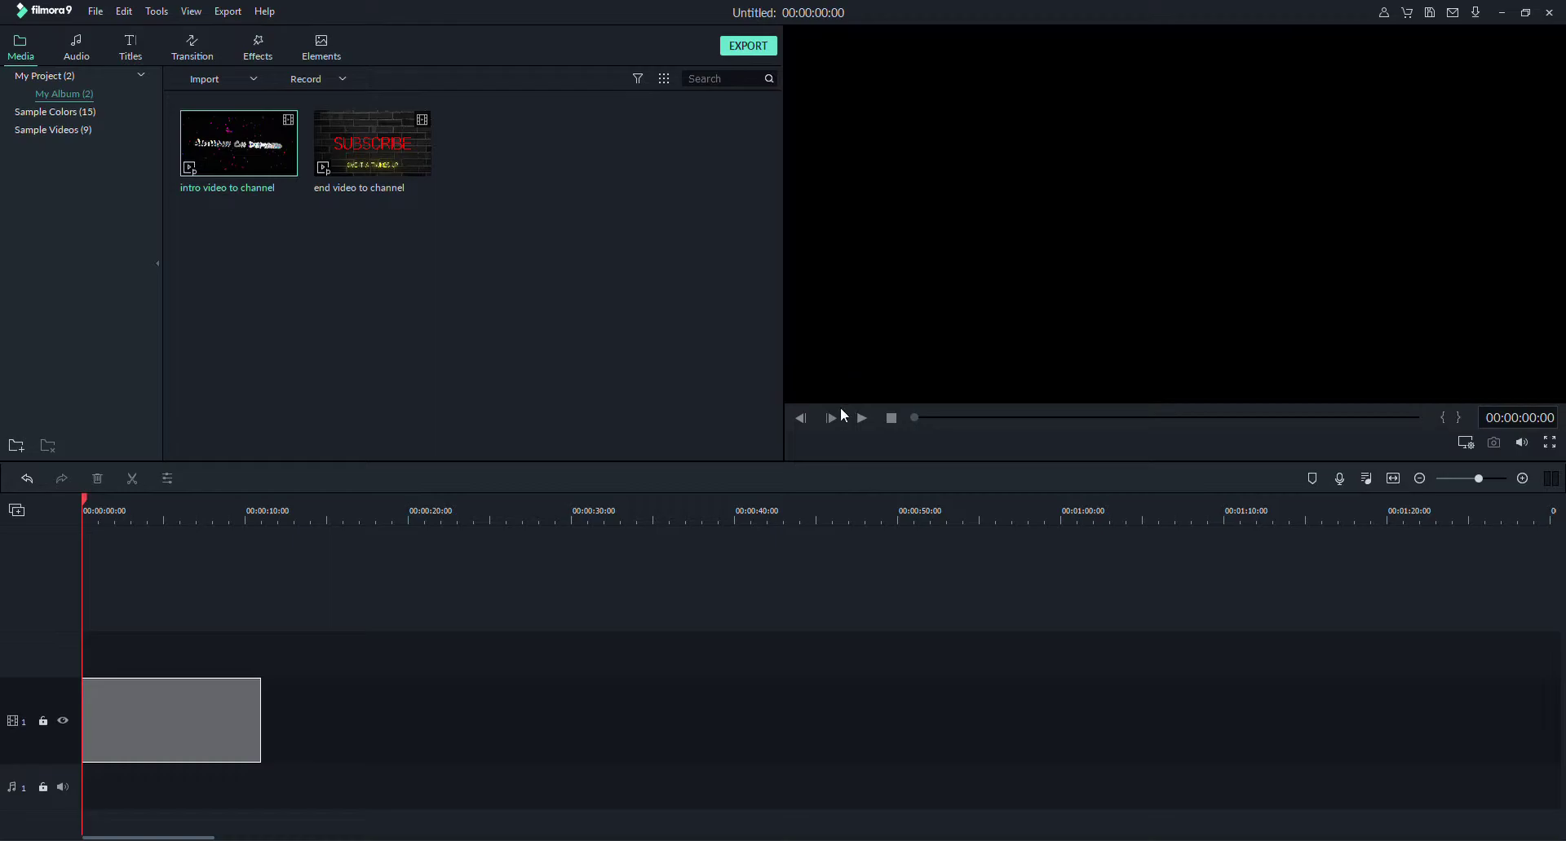
left_click_drag(358, 142, 444, 697)
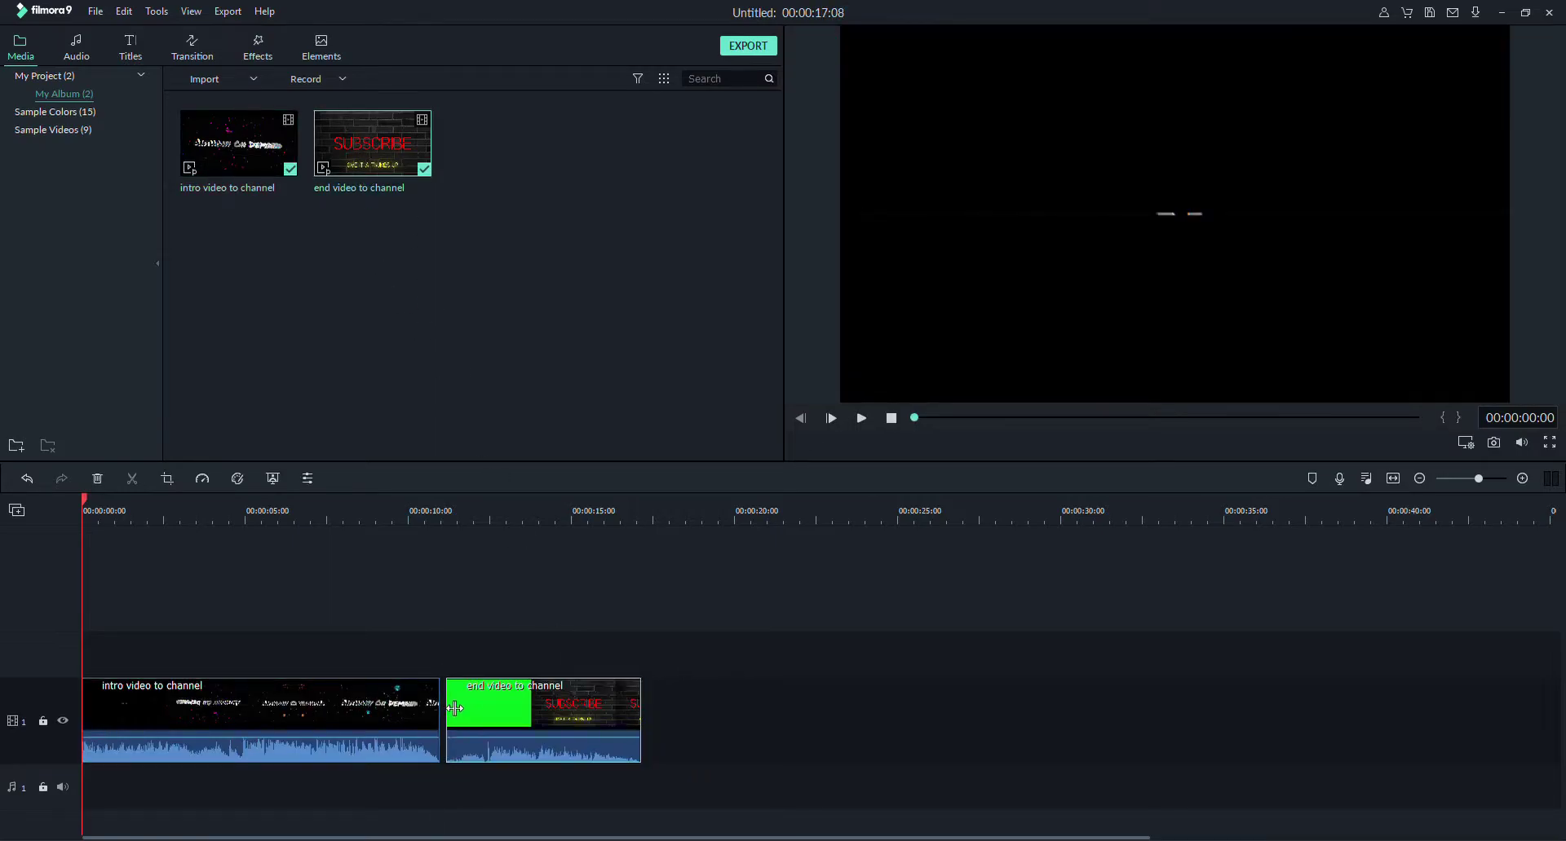
mouse_move(546, 703)
left_mouse_down()
mouse_move(525, 702)
mouse_move(537, 714)
left_mouse_up()
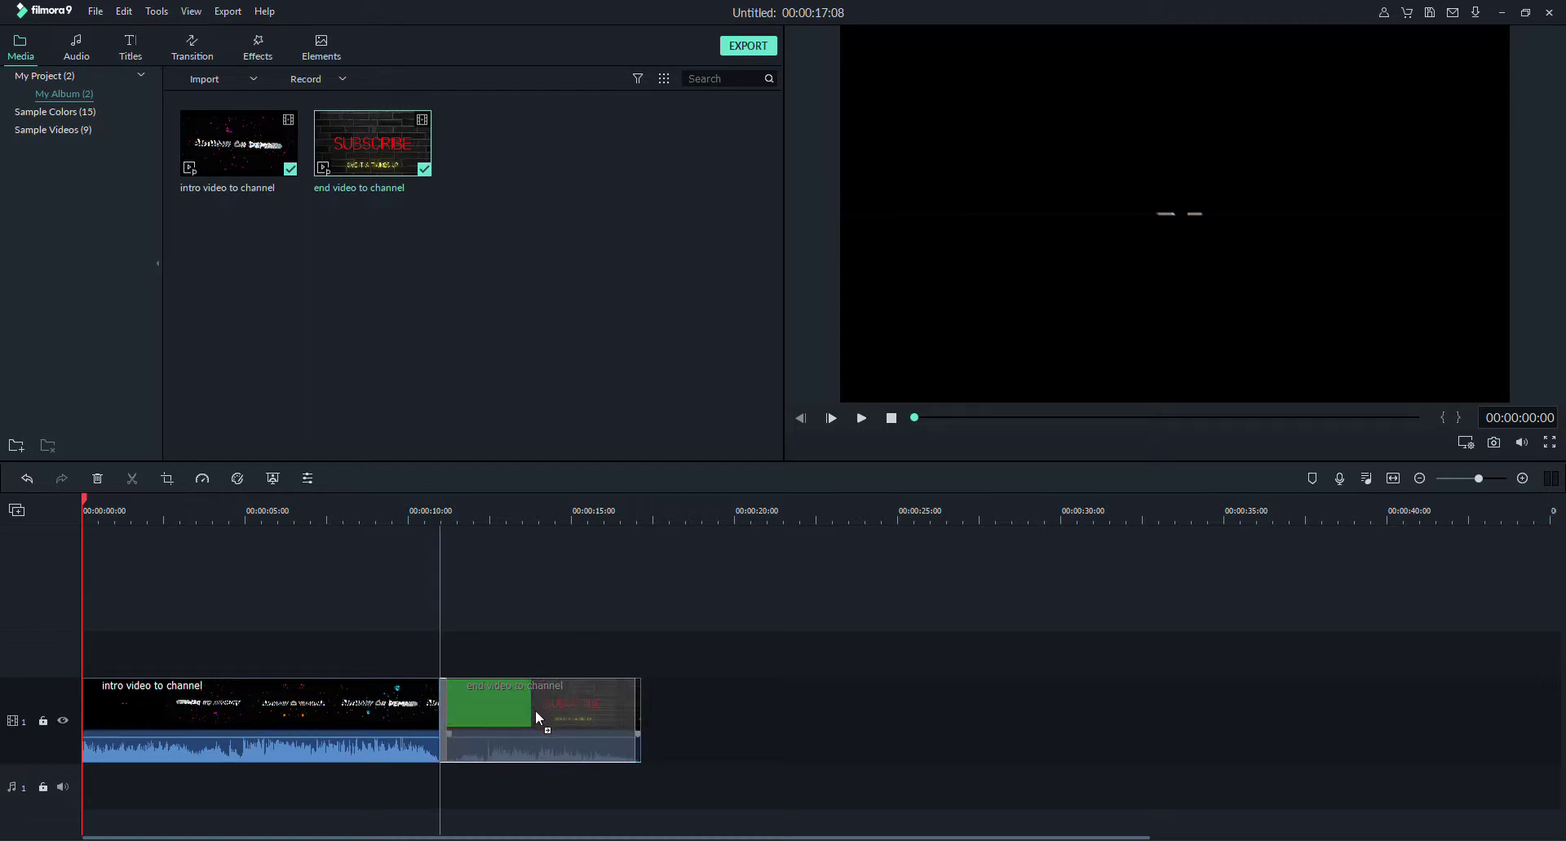
left_click_drag(536, 712, 506, 723)
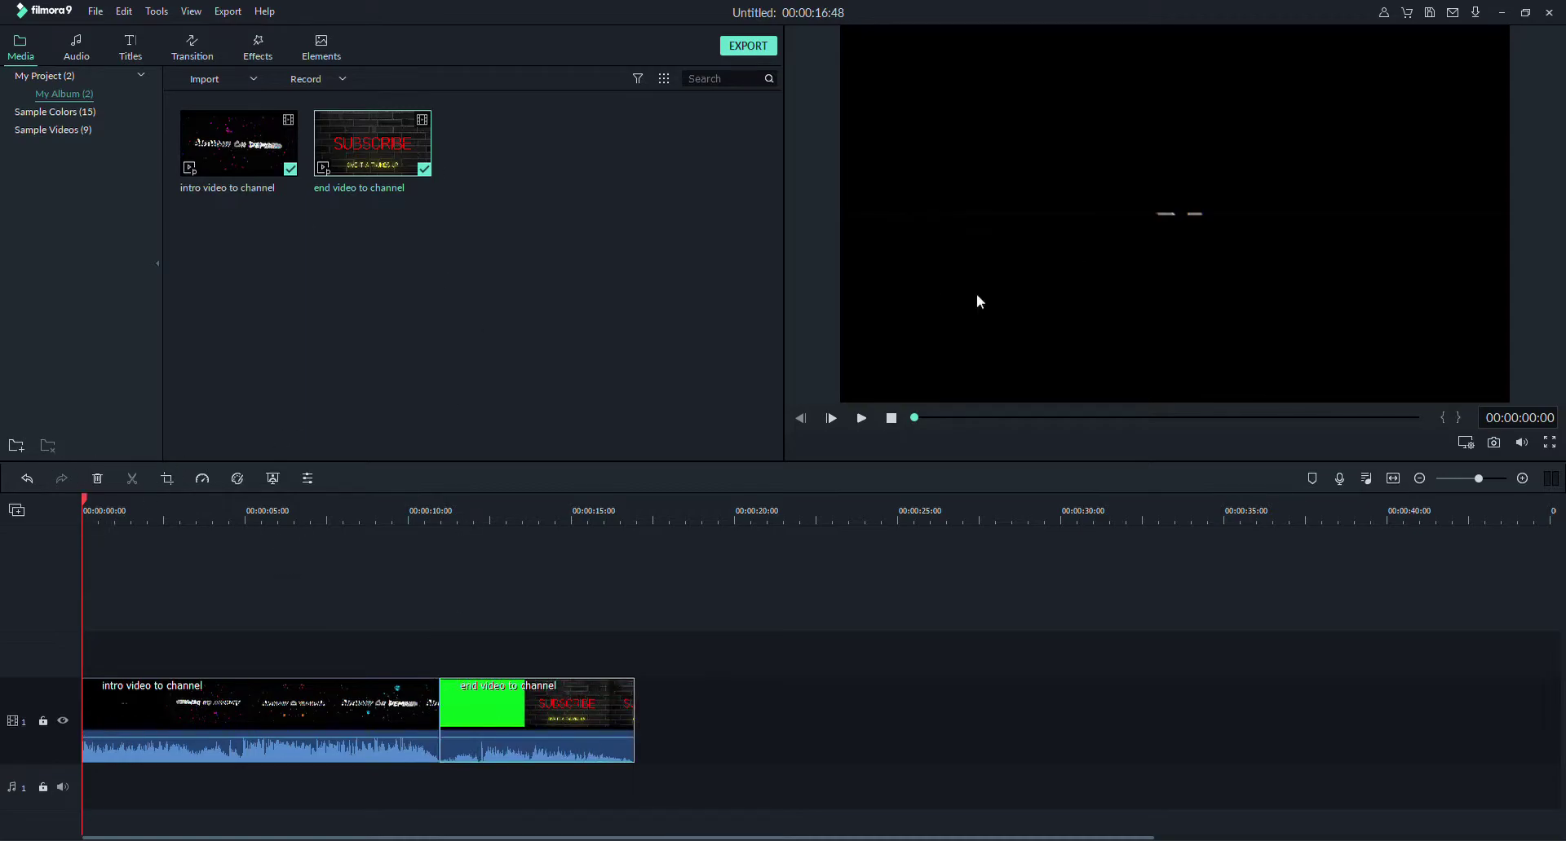
Play the timeline and lower the audio volume to about -10.6 dB on the intro clip and about -7.3 dB on the end clip
left_click(861, 419)
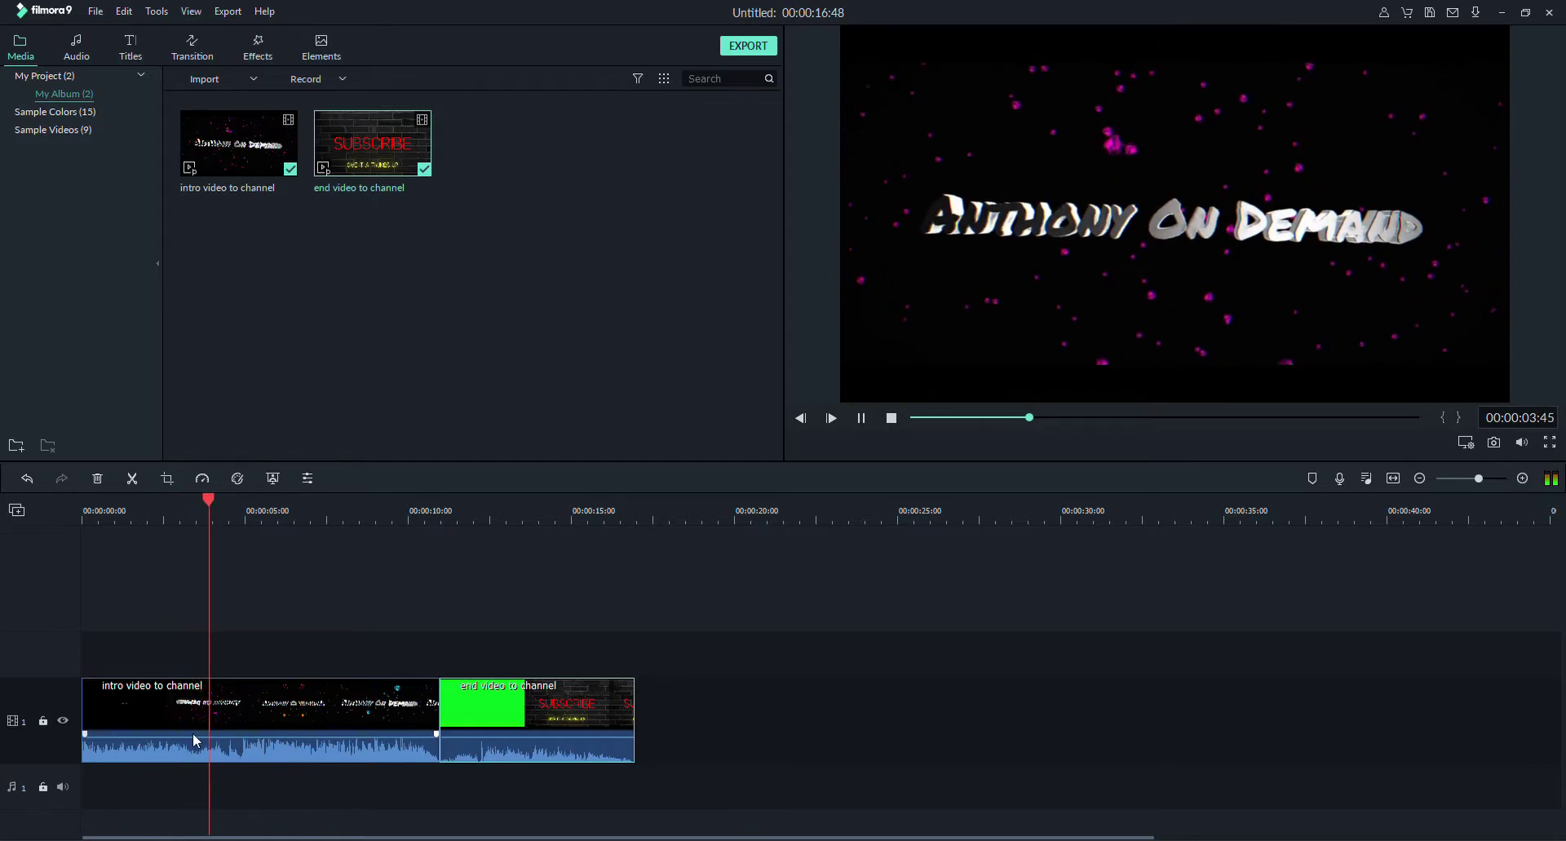
left_click_drag(194, 741, 201, 753)
left_click_drag(506, 731, 508, 752)
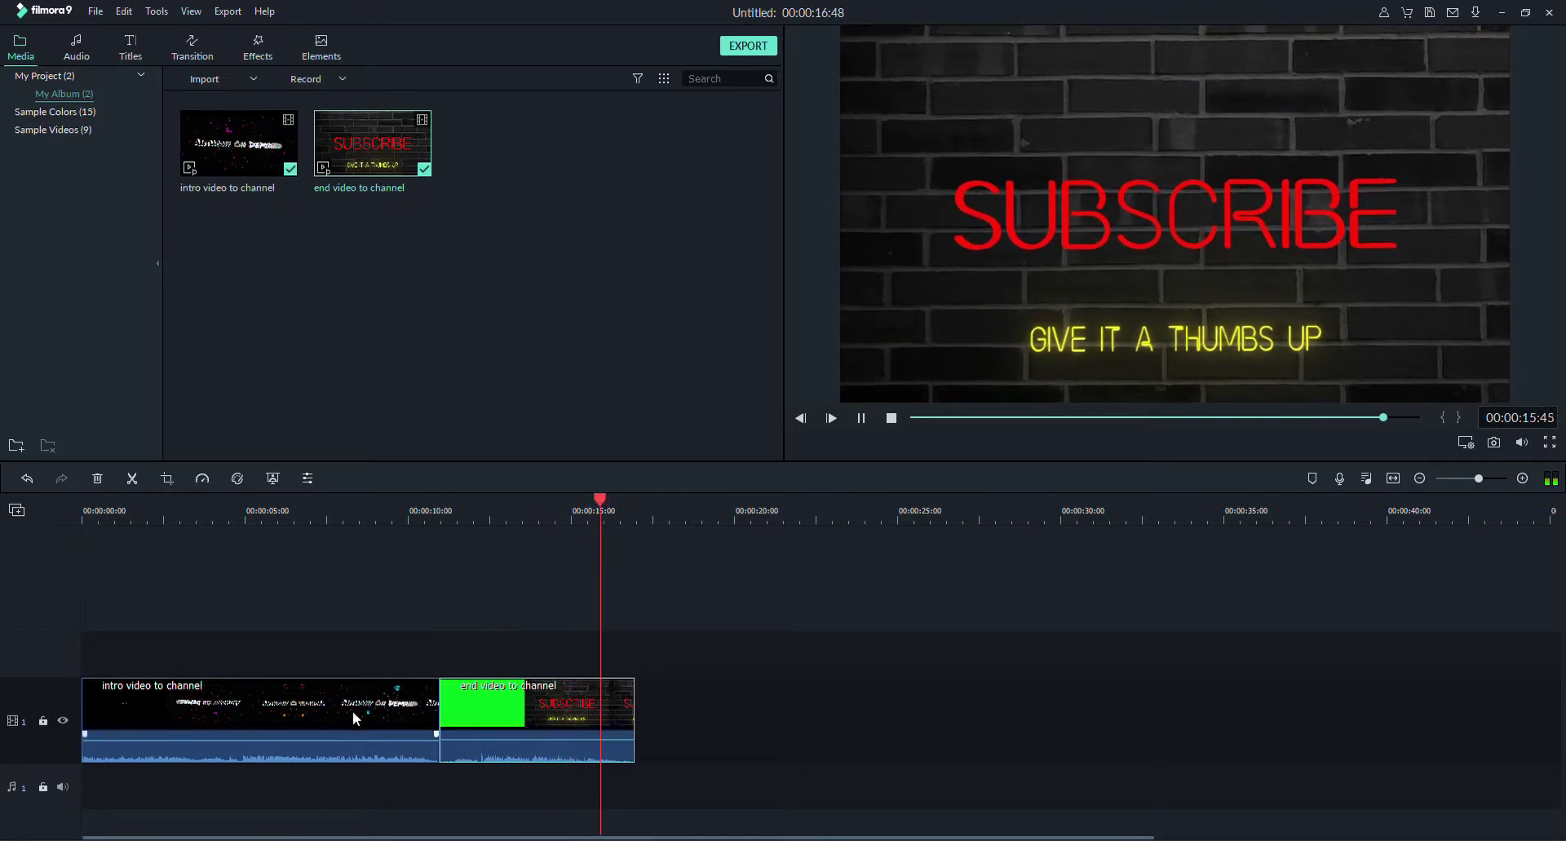
Give the end clip's audio a 3.36 s fade-in and a 2.60 s fade-out, and accept the settings
left_click(308, 479)
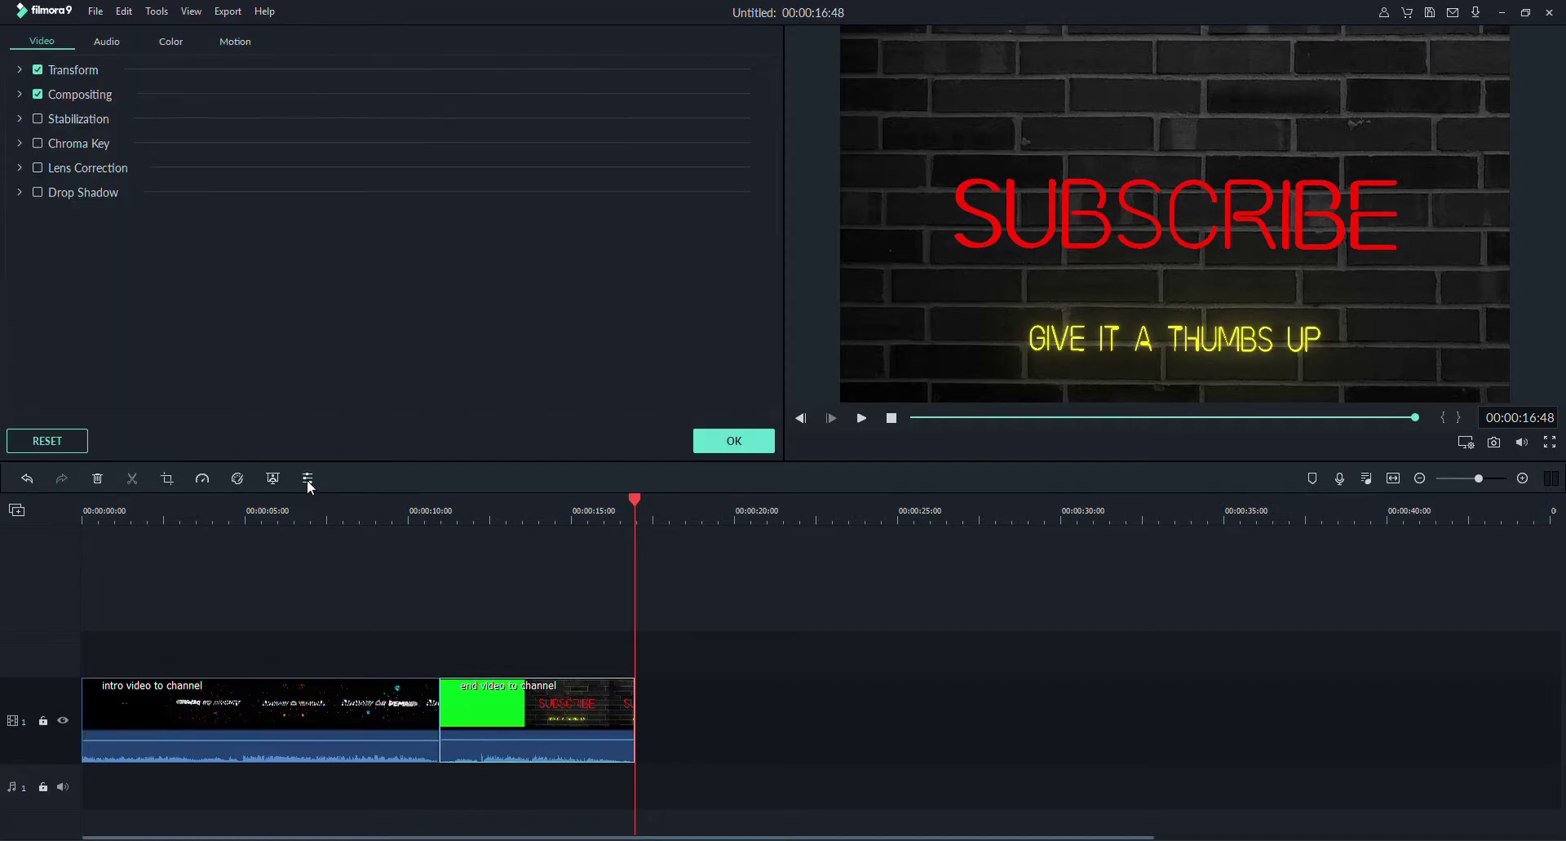
left_click(117, 45)
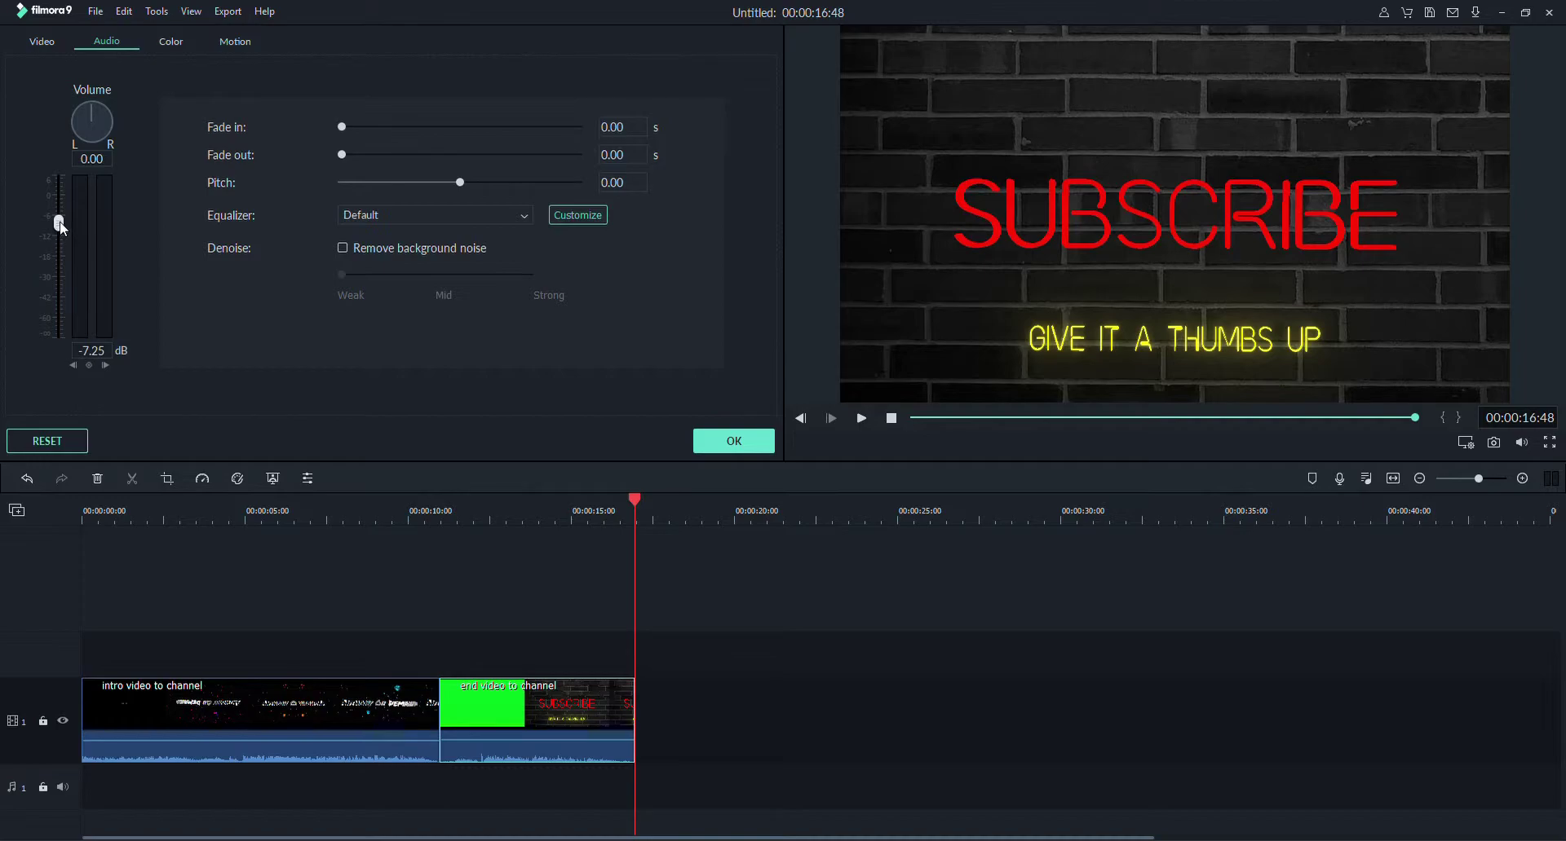
left_click(90, 351)
left_click(144, 370)
left_click_drag(343, 128, 482, 192)
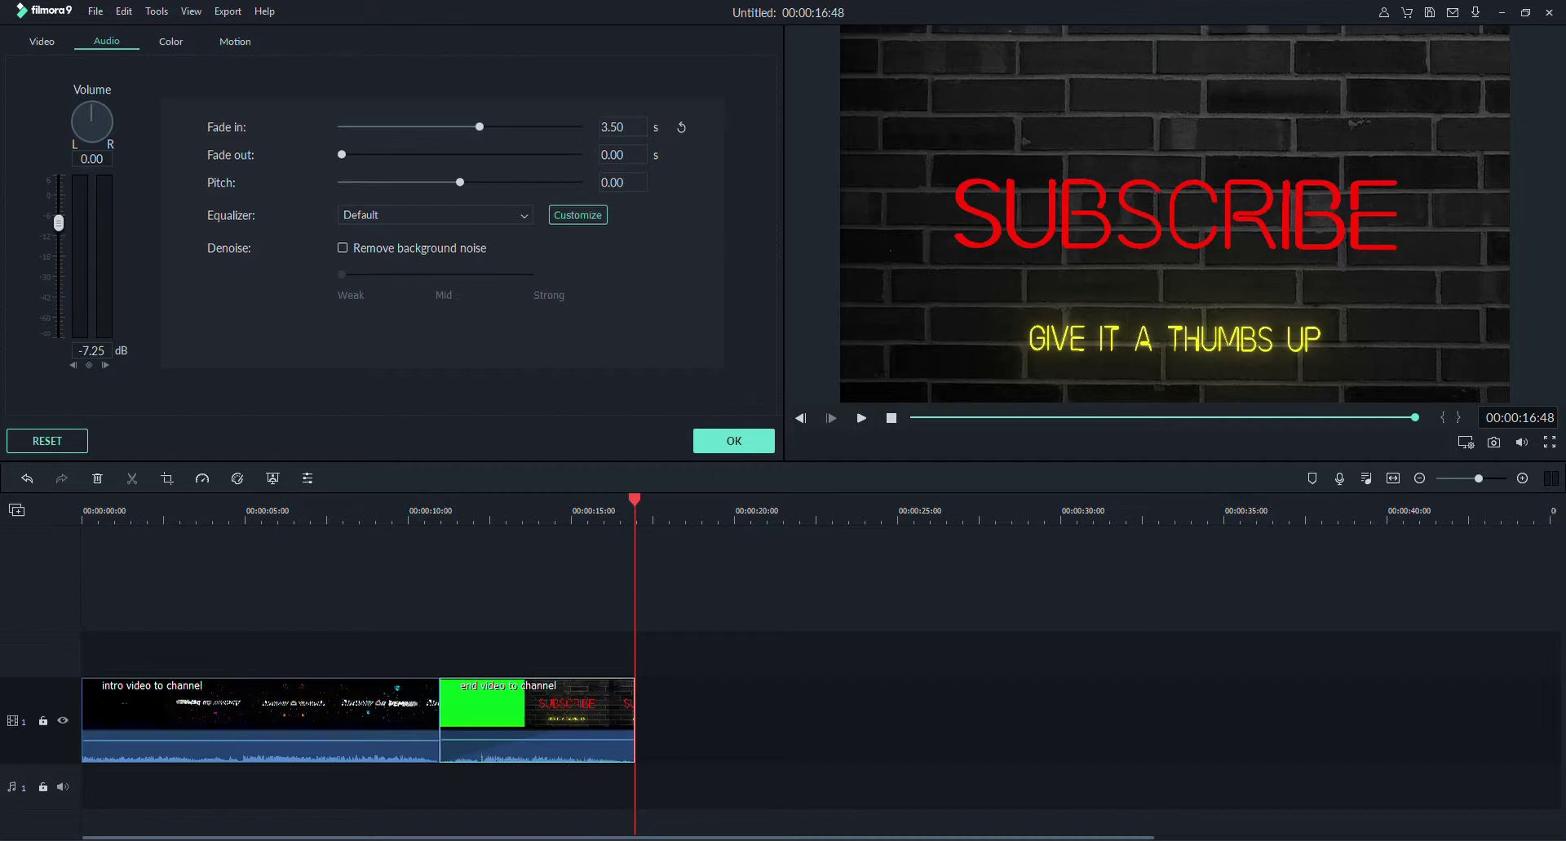
left_click_drag(352, 161, 450, 184)
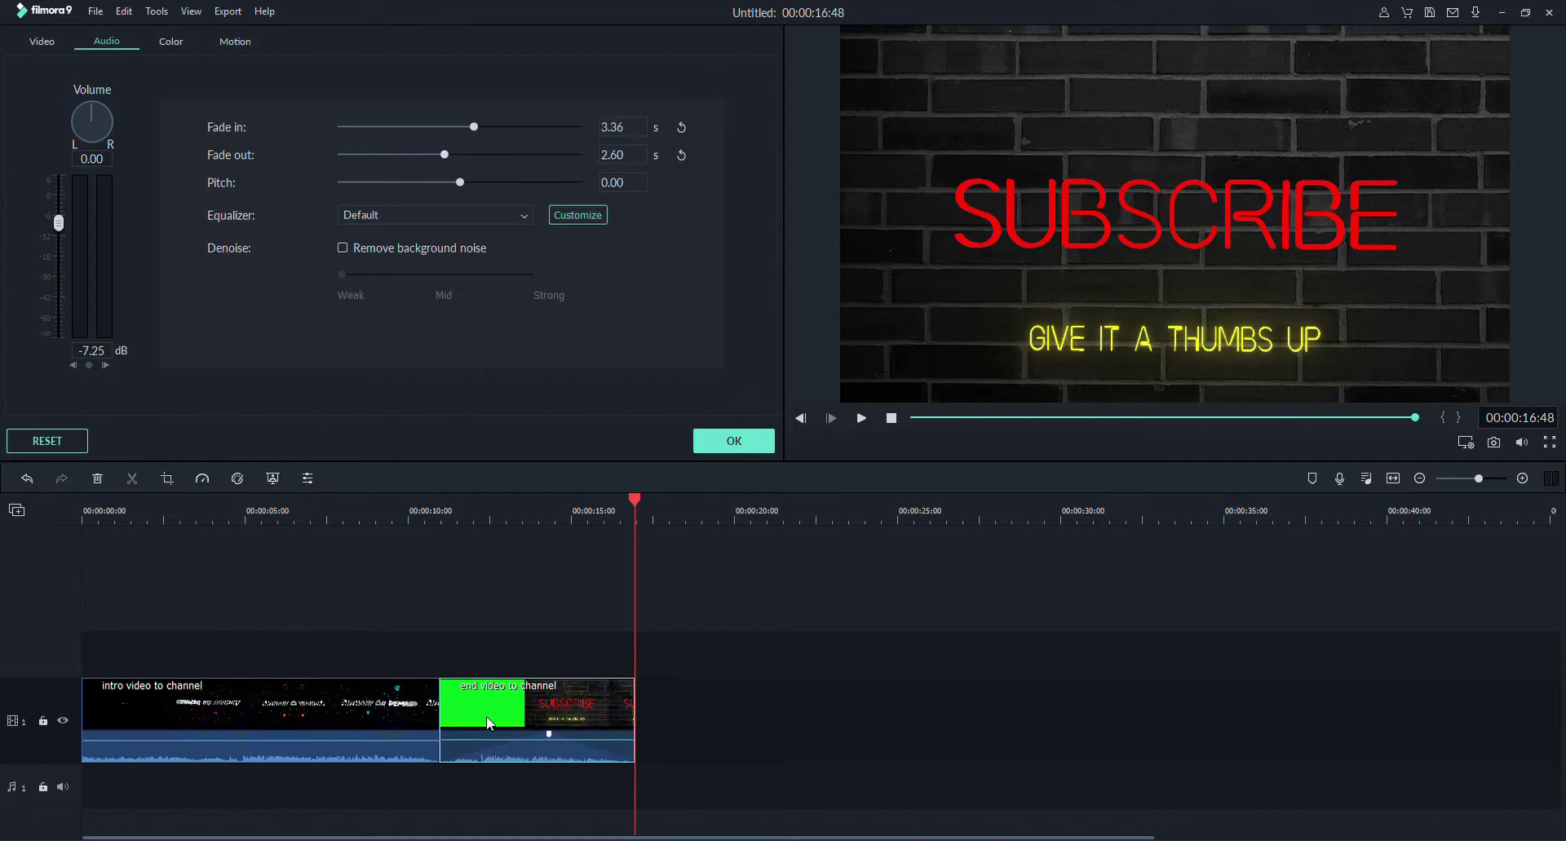
left_click(357, 700)
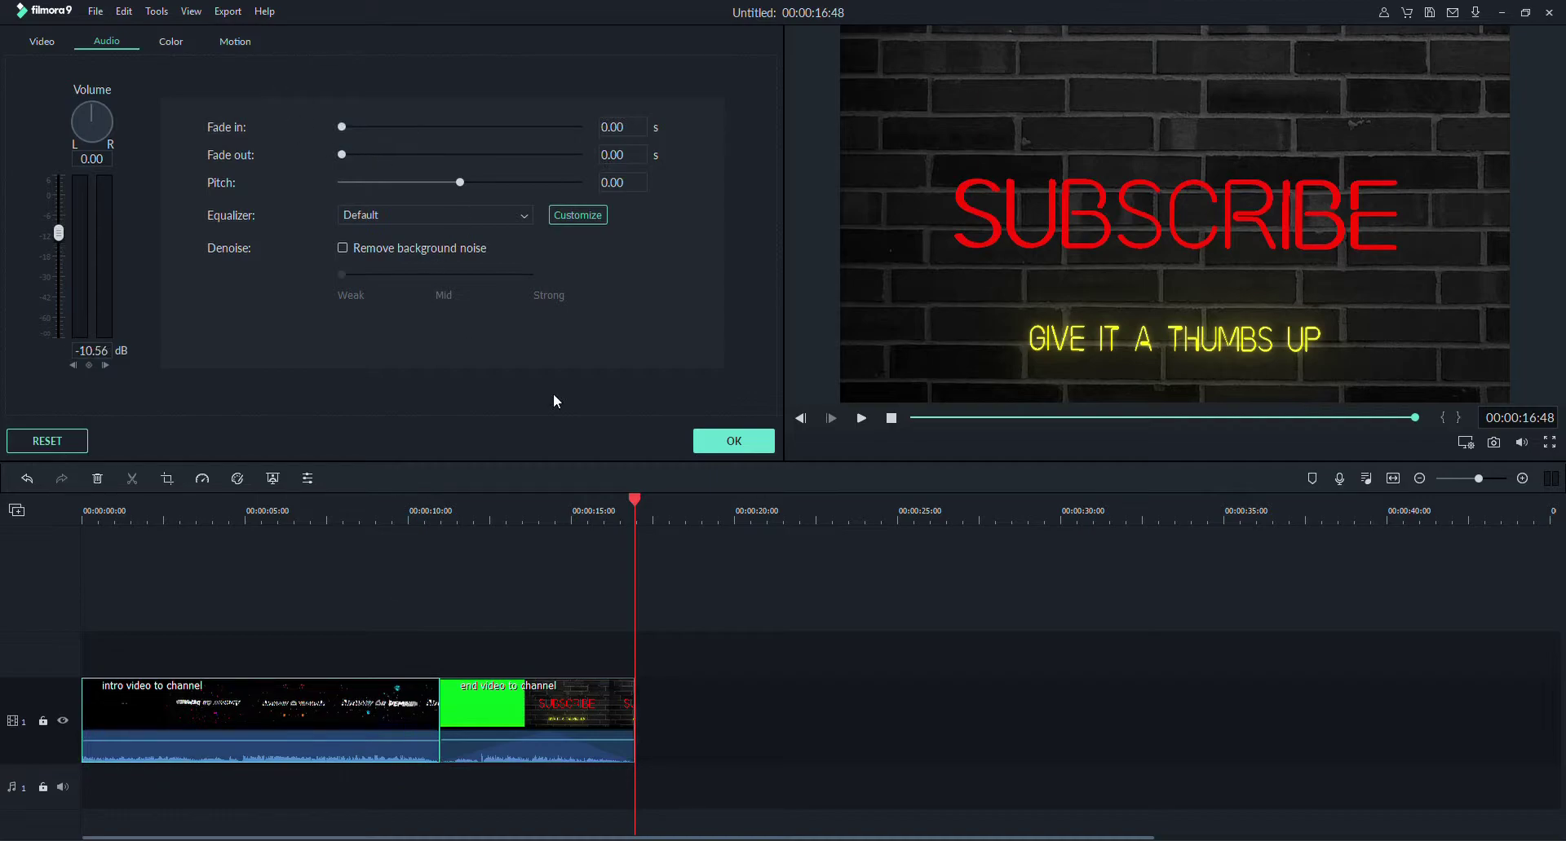
left_click(765, 447)
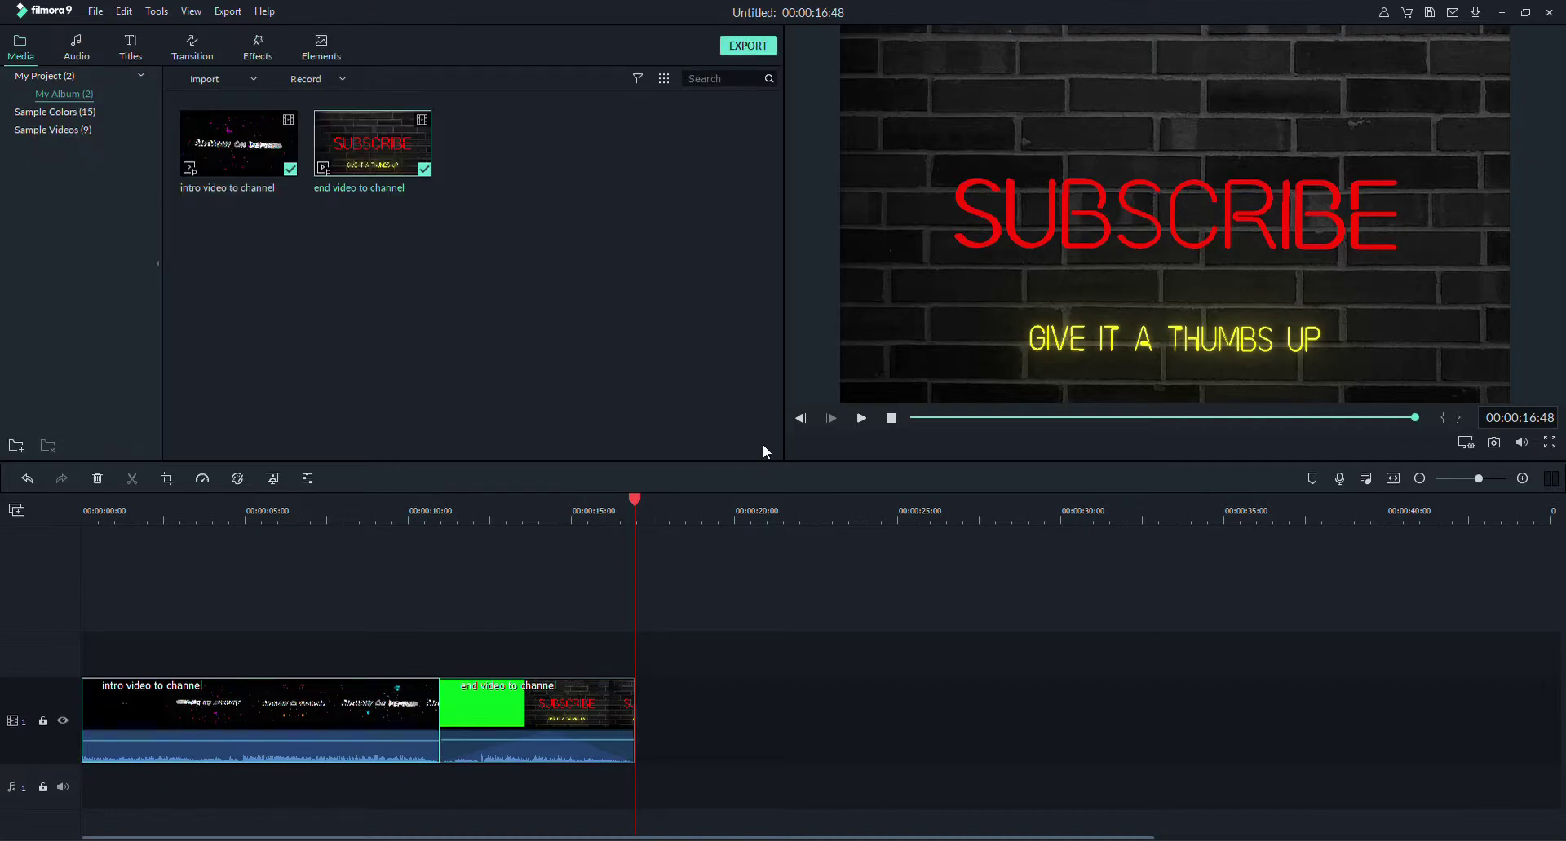
Add the Cross Merge transition between the intro and end clips and play it back from about 8 seconds
left_click(193, 47)
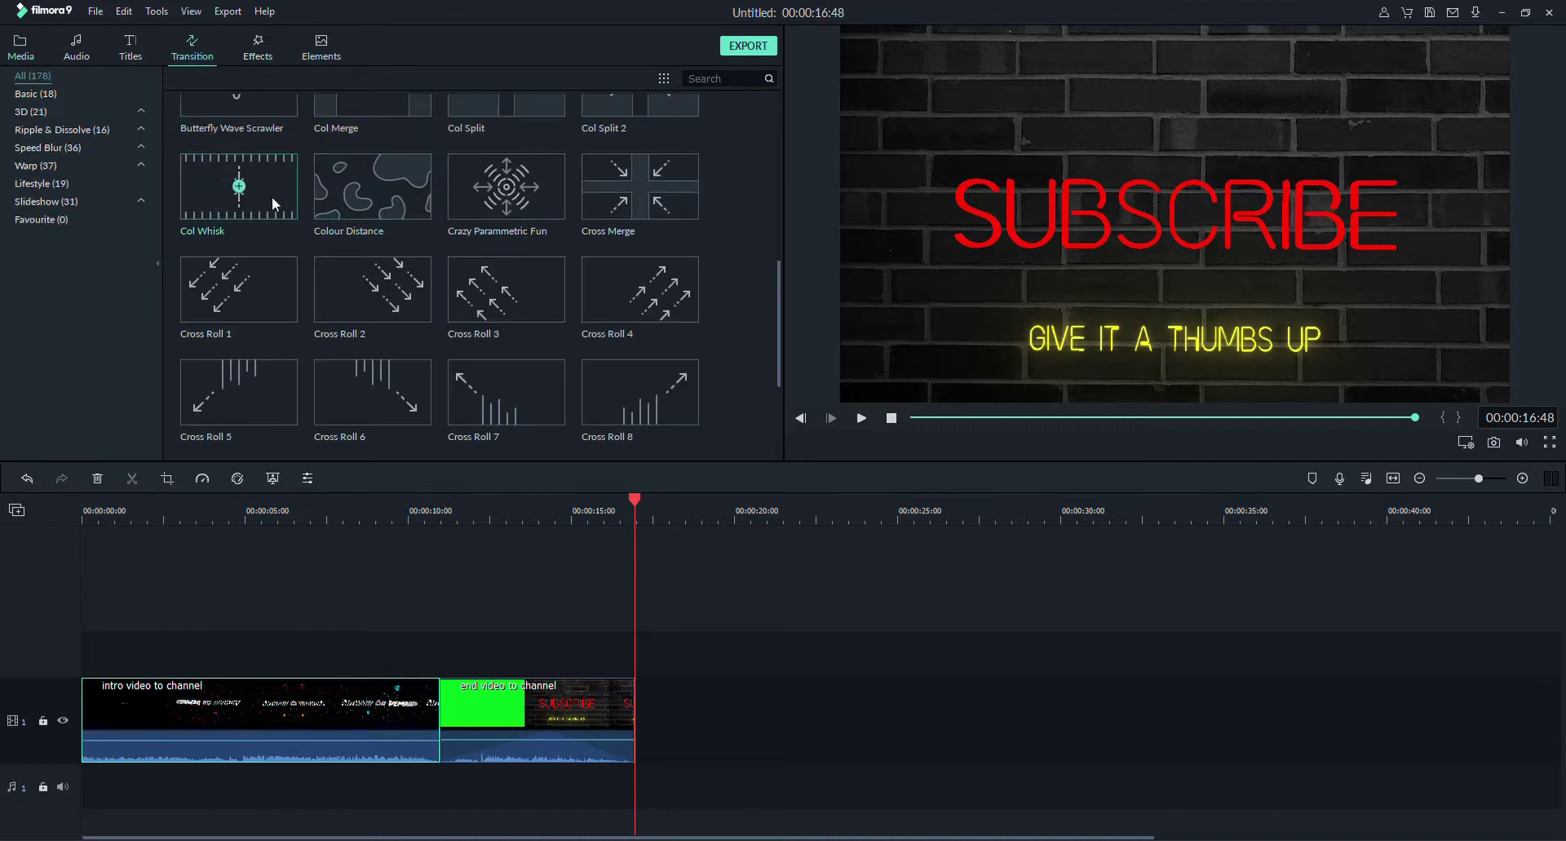
left_click_drag(603, 194, 437, 710)
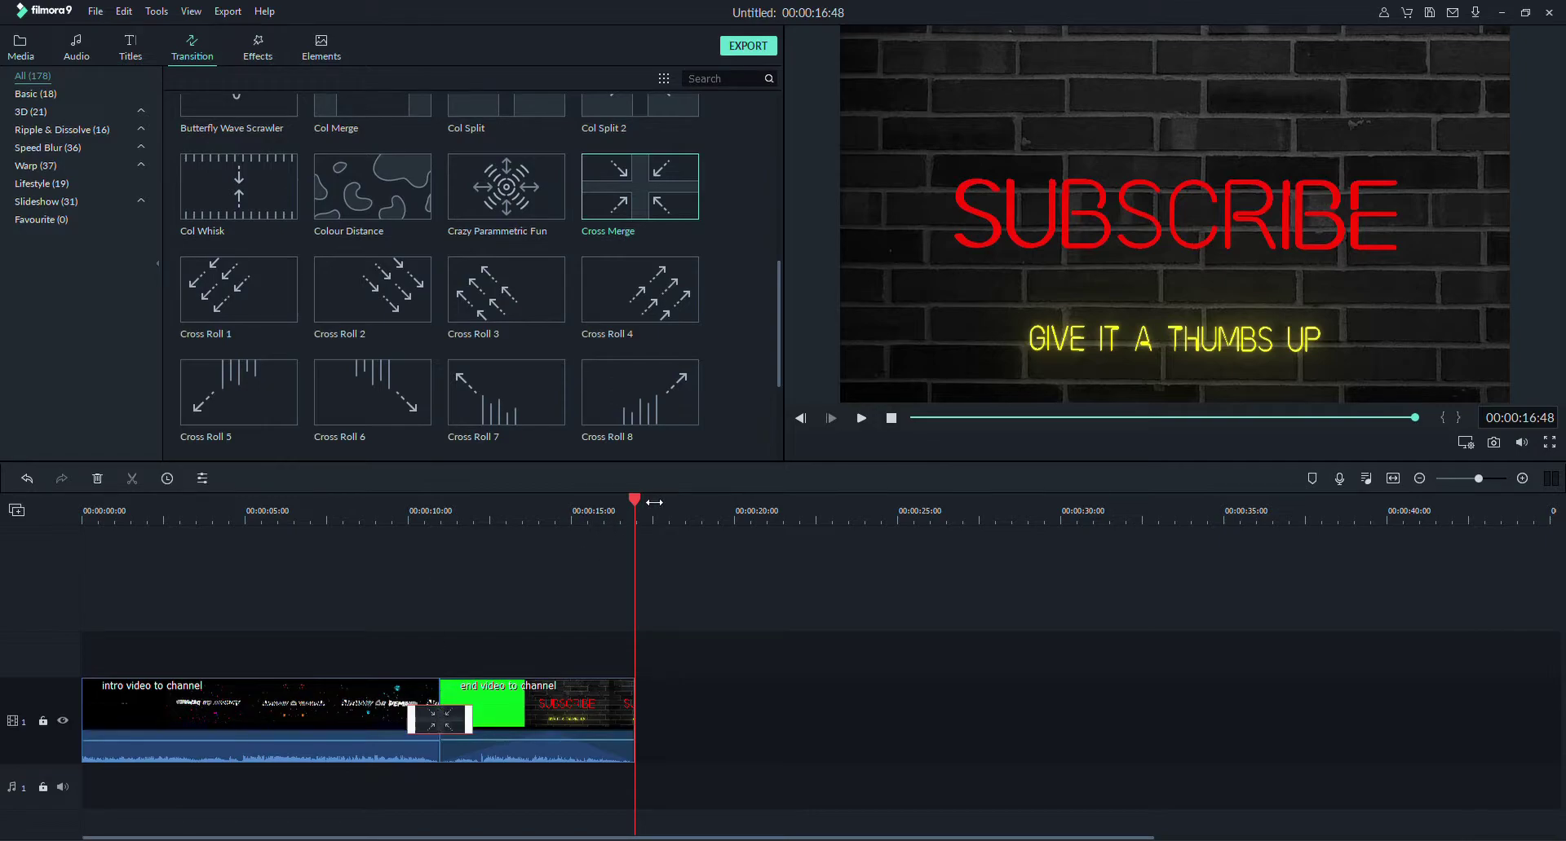
mouse_move(637, 499)
left_mouse_down()
mouse_move(576, 530)
mouse_move(380, 566)
mouse_move(808, 423)
left_mouse_up()
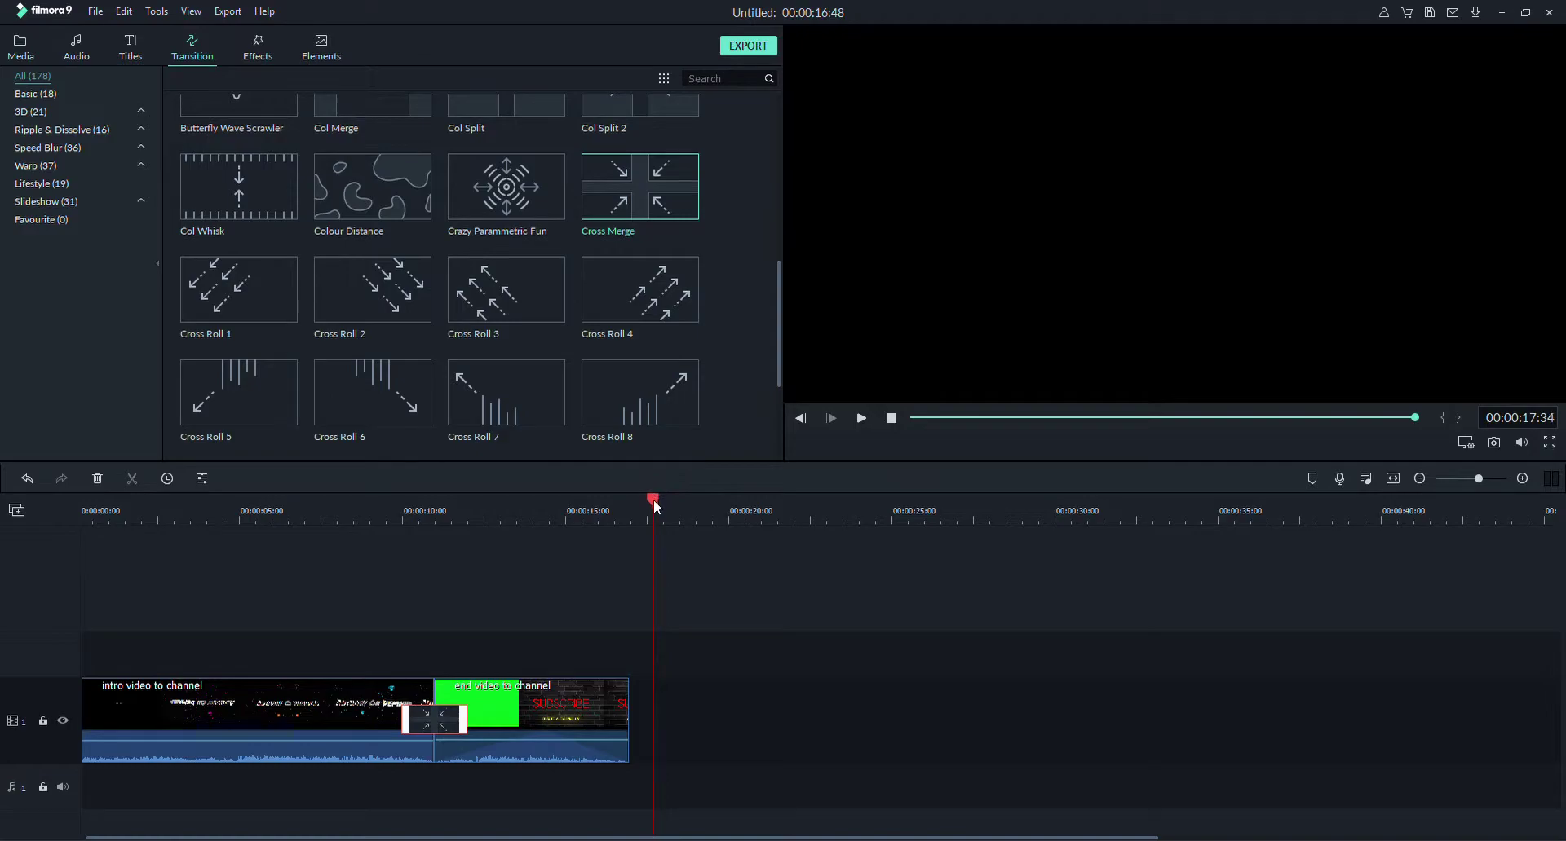
left_click_drag(652, 499, 357, 584)
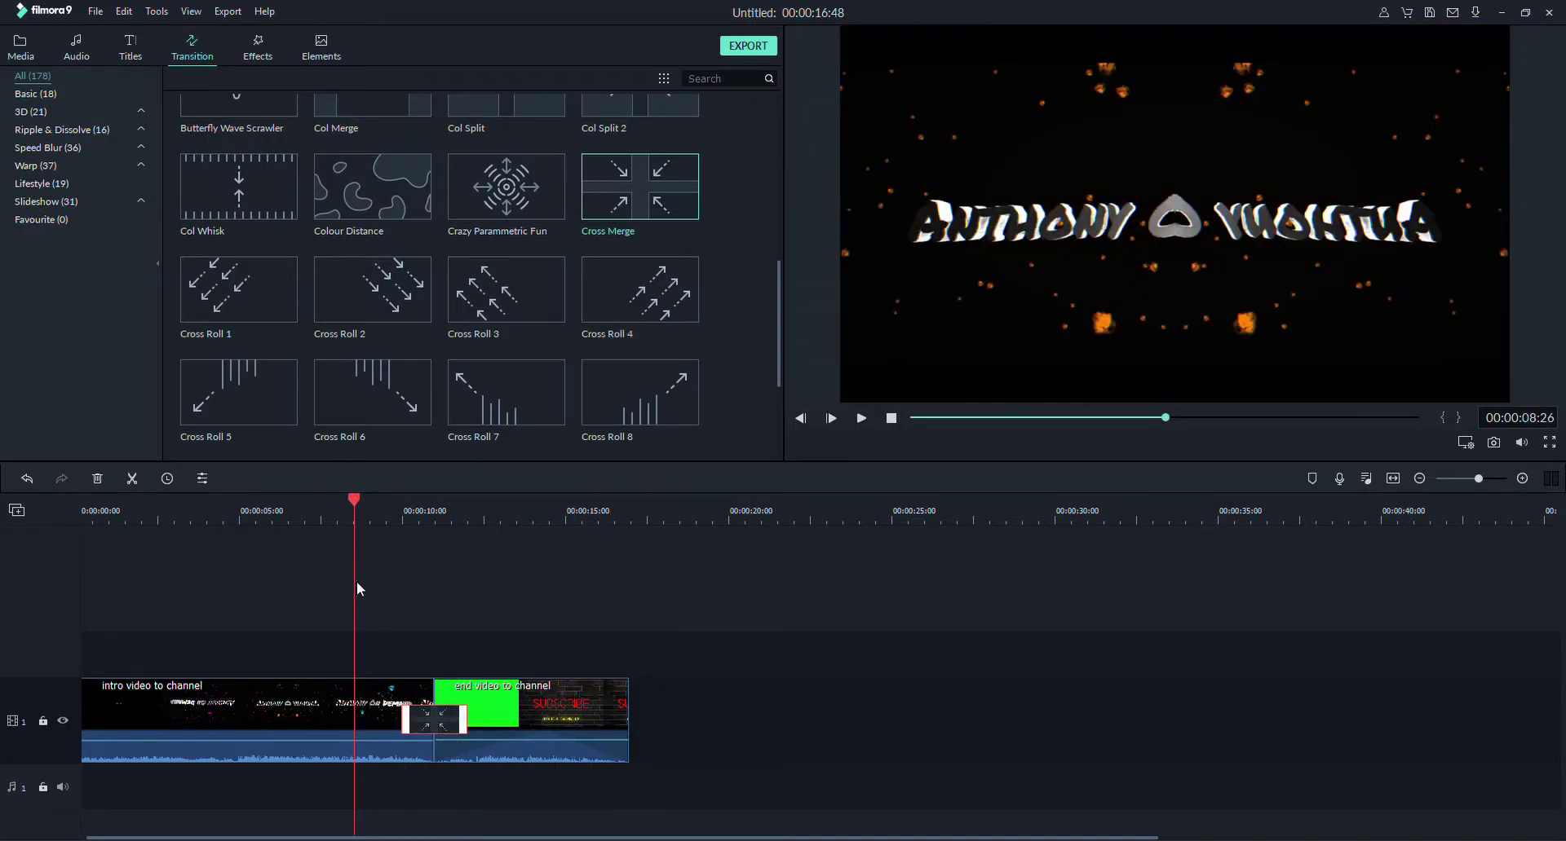
left_click(861, 419)
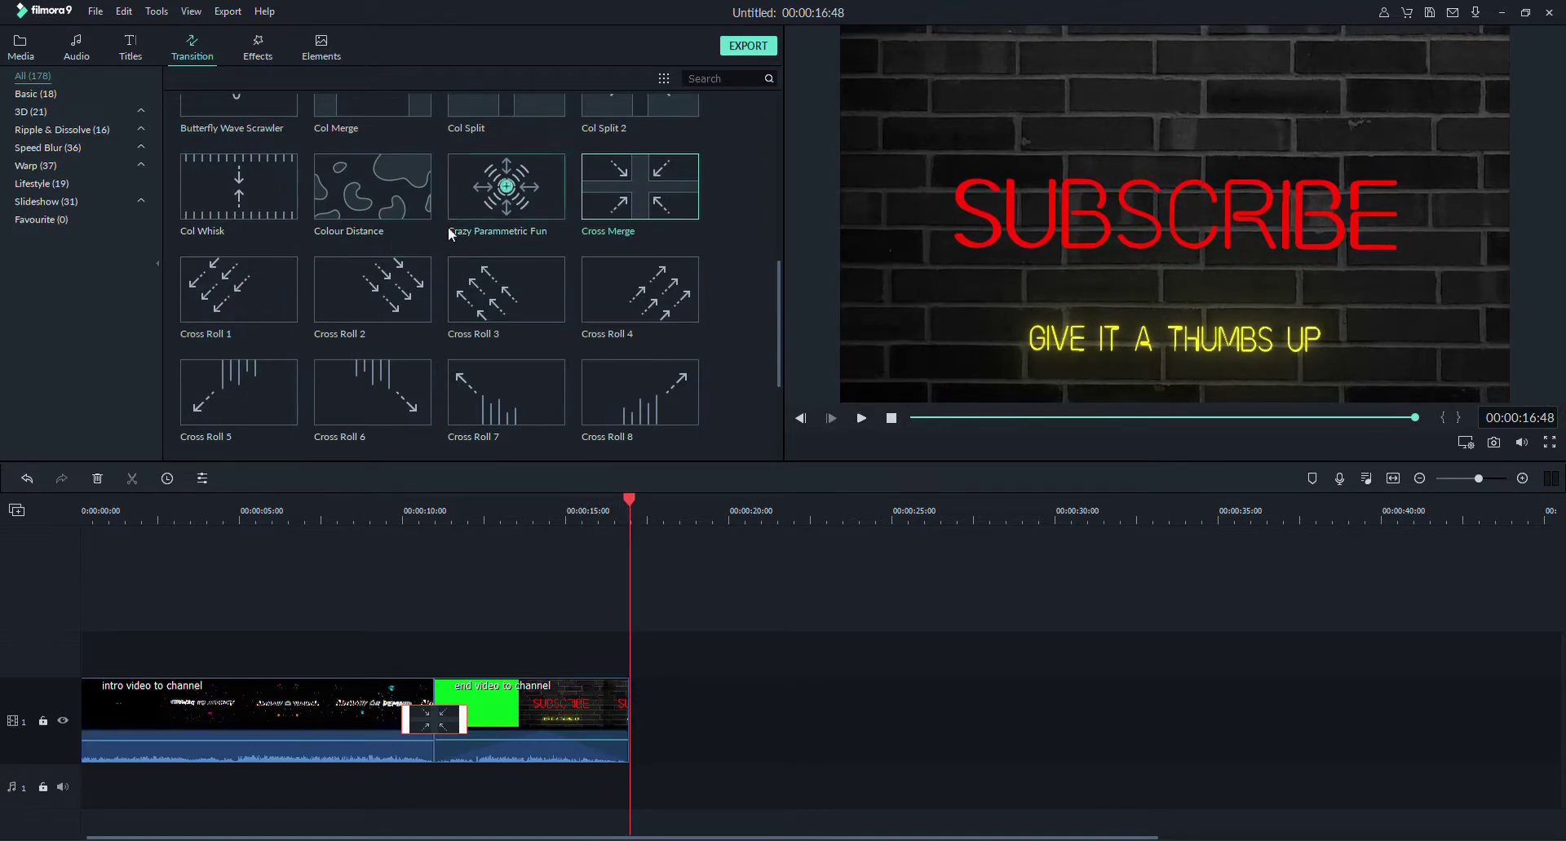
Look through the rest of the transitions, the effects filters and the full collection of elements
scroll(457, 227, "down", 10)
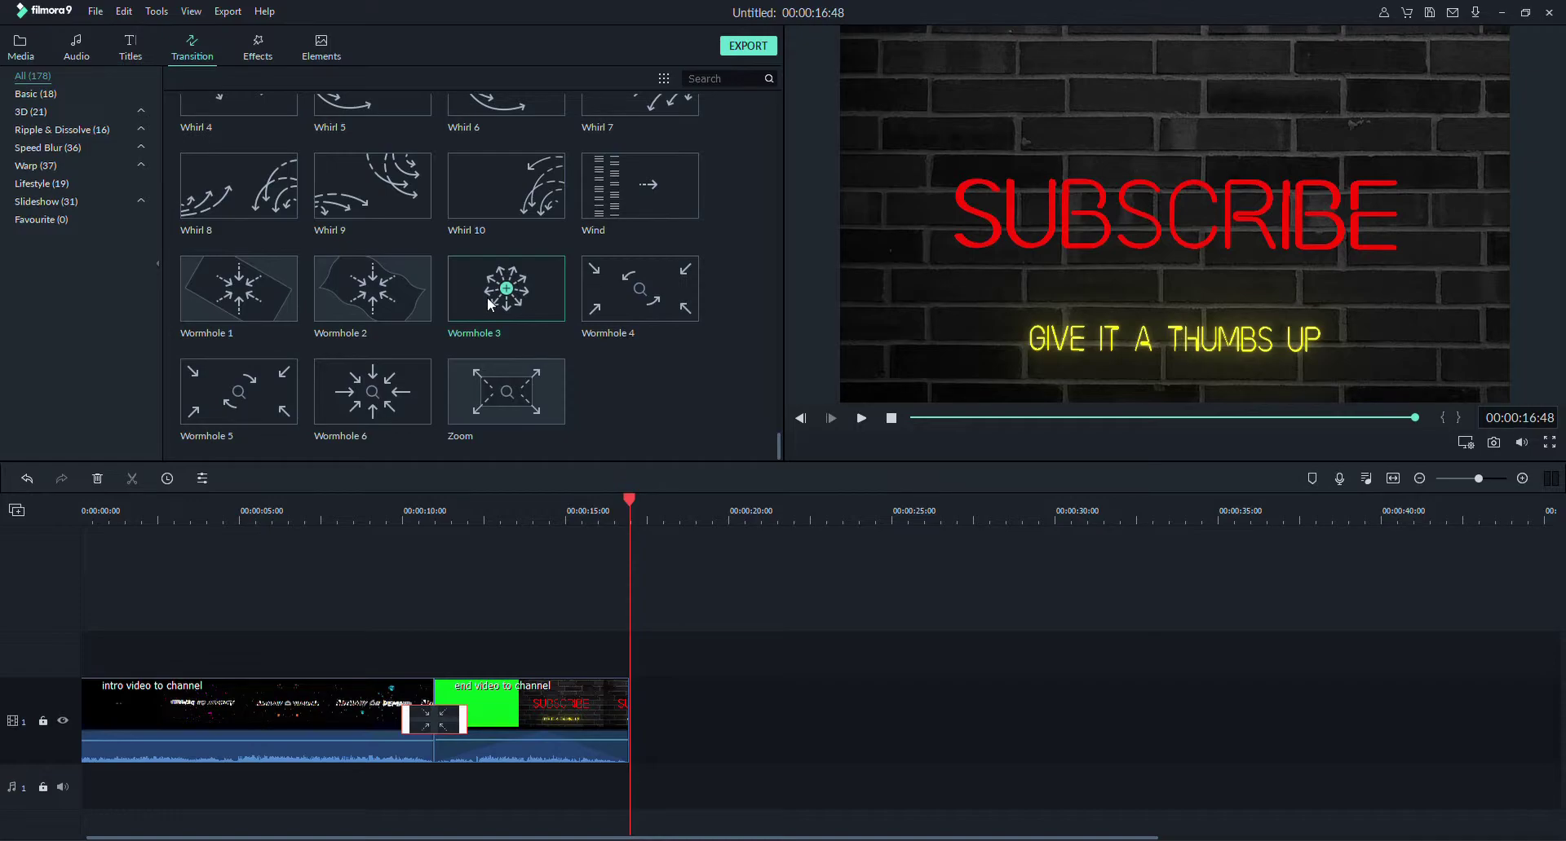
left_click(264, 53)
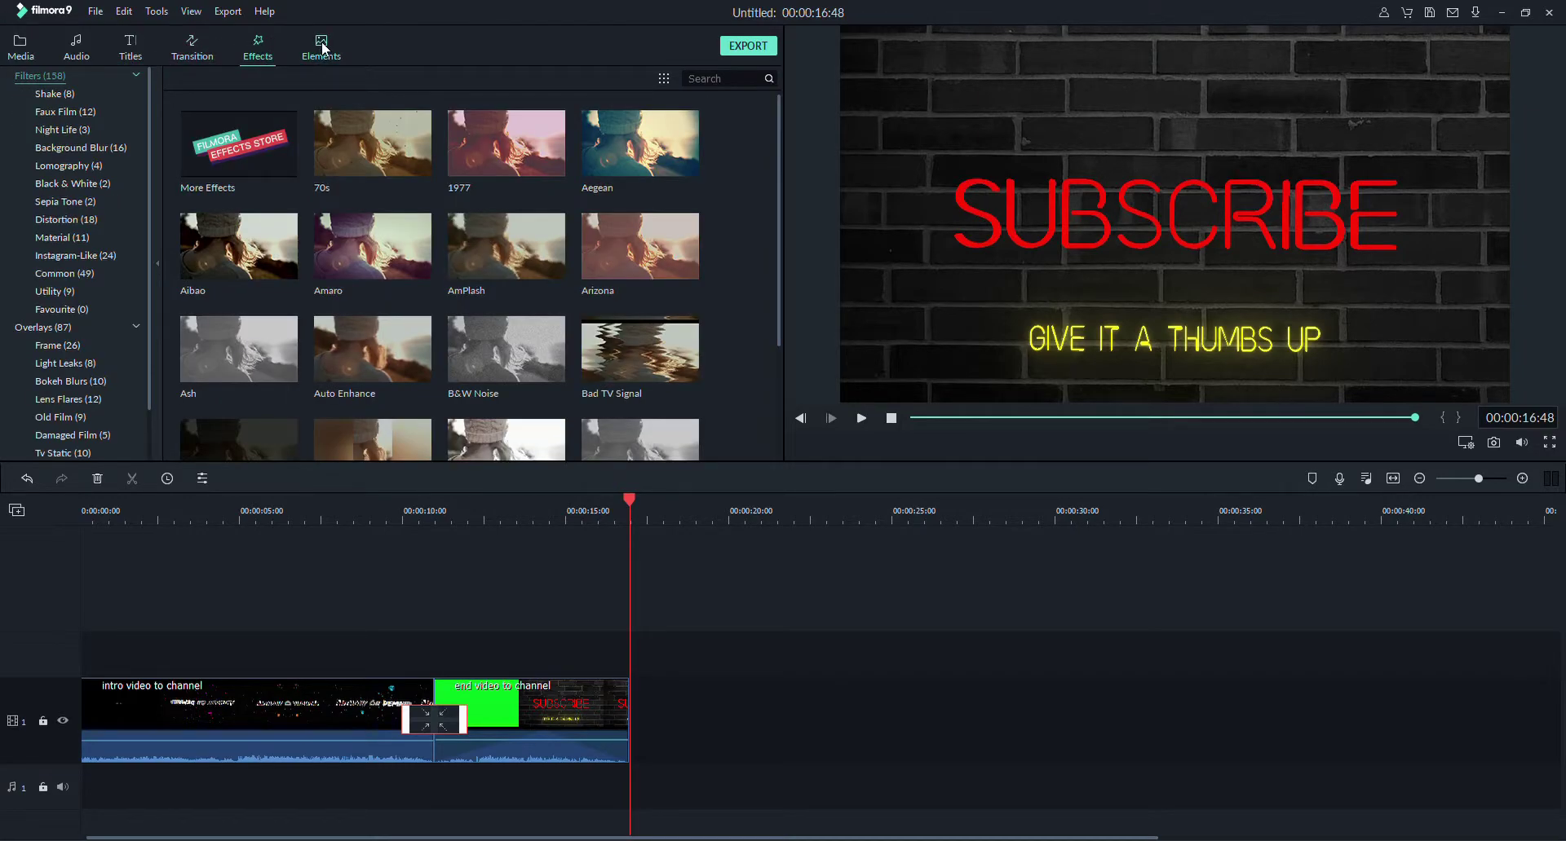
left_click(315, 62)
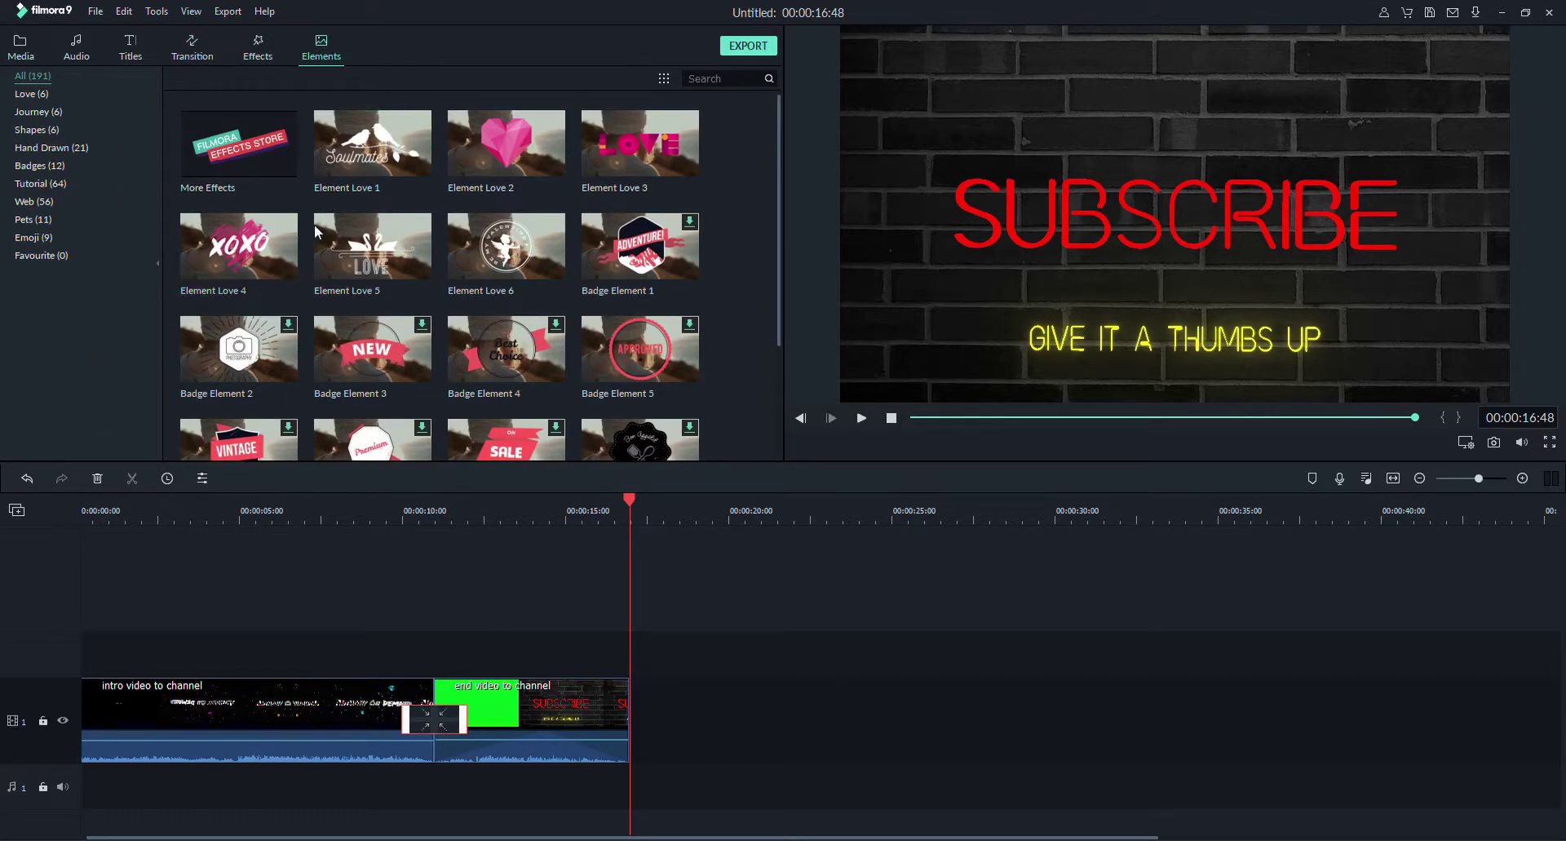
scroll(312, 222, "down", 5)
scroll(314, 229, "down", 20)
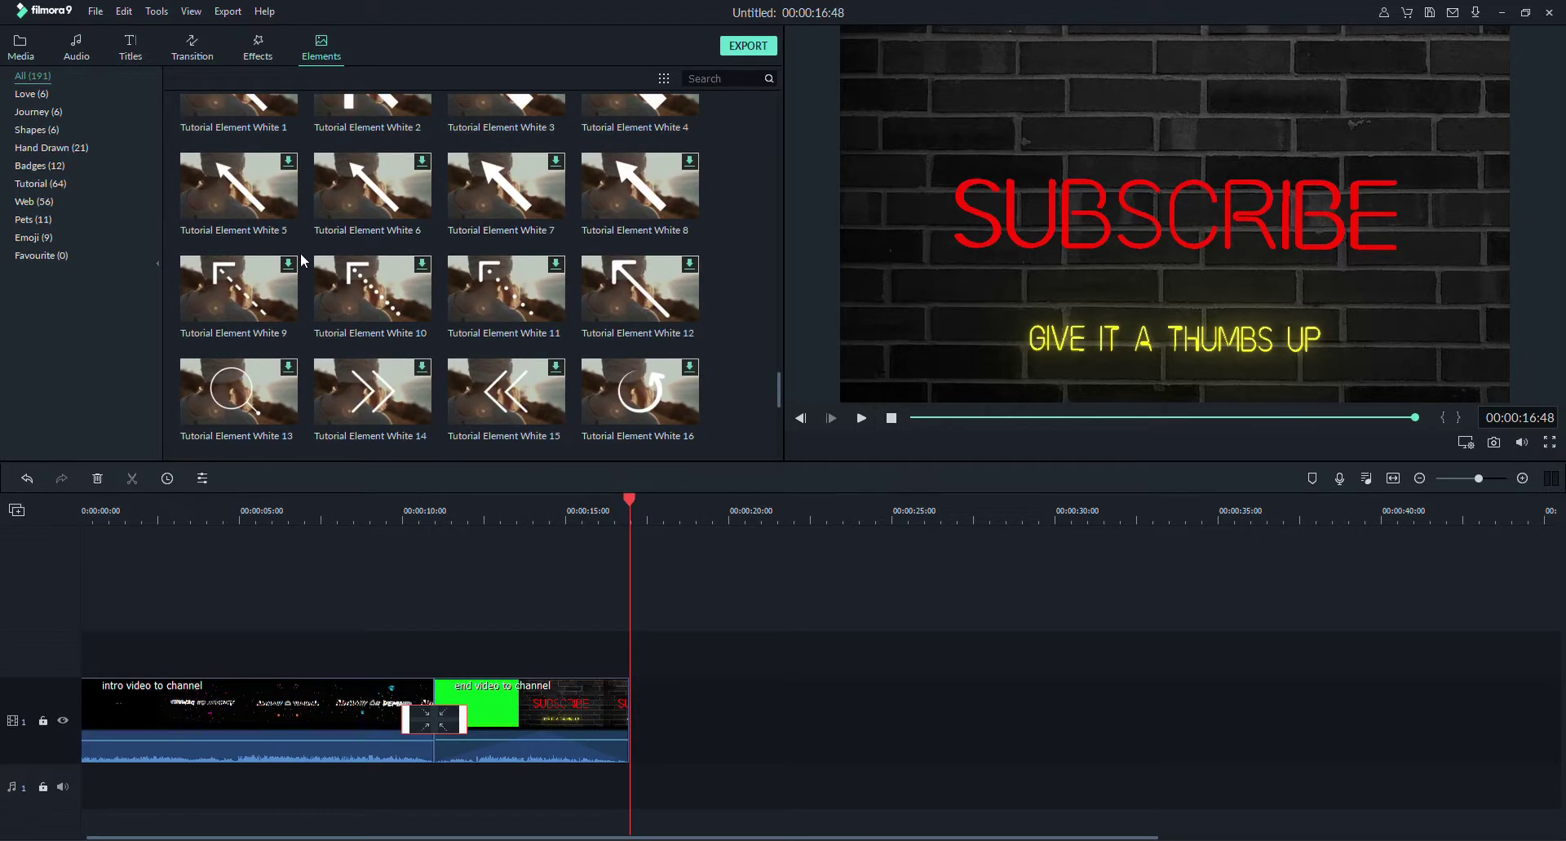
scroll(210, 291, "up", 3)
scroll(208, 295, "down", 3)
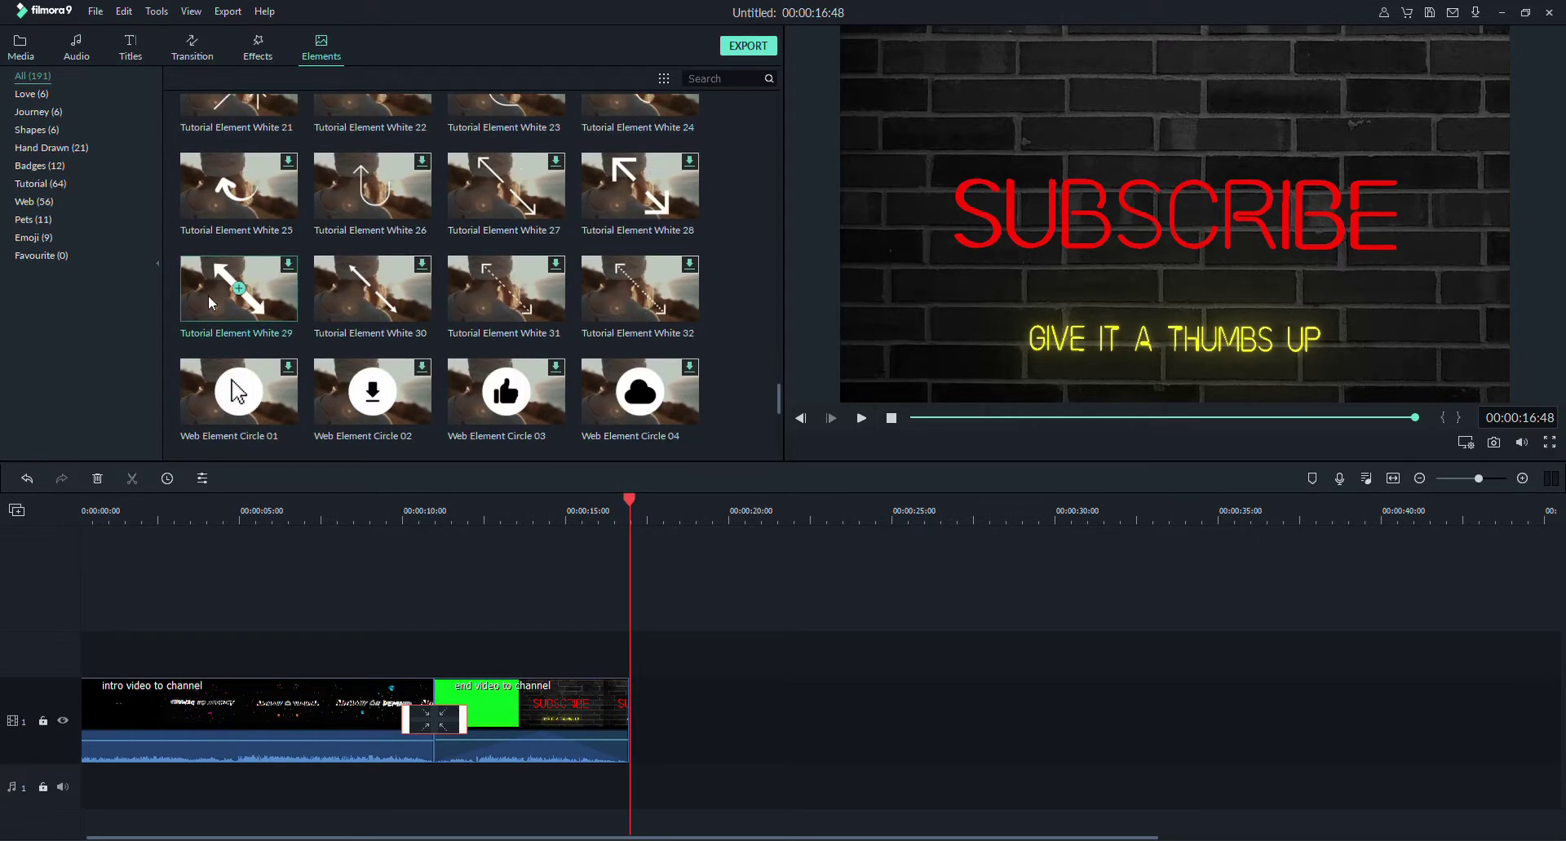
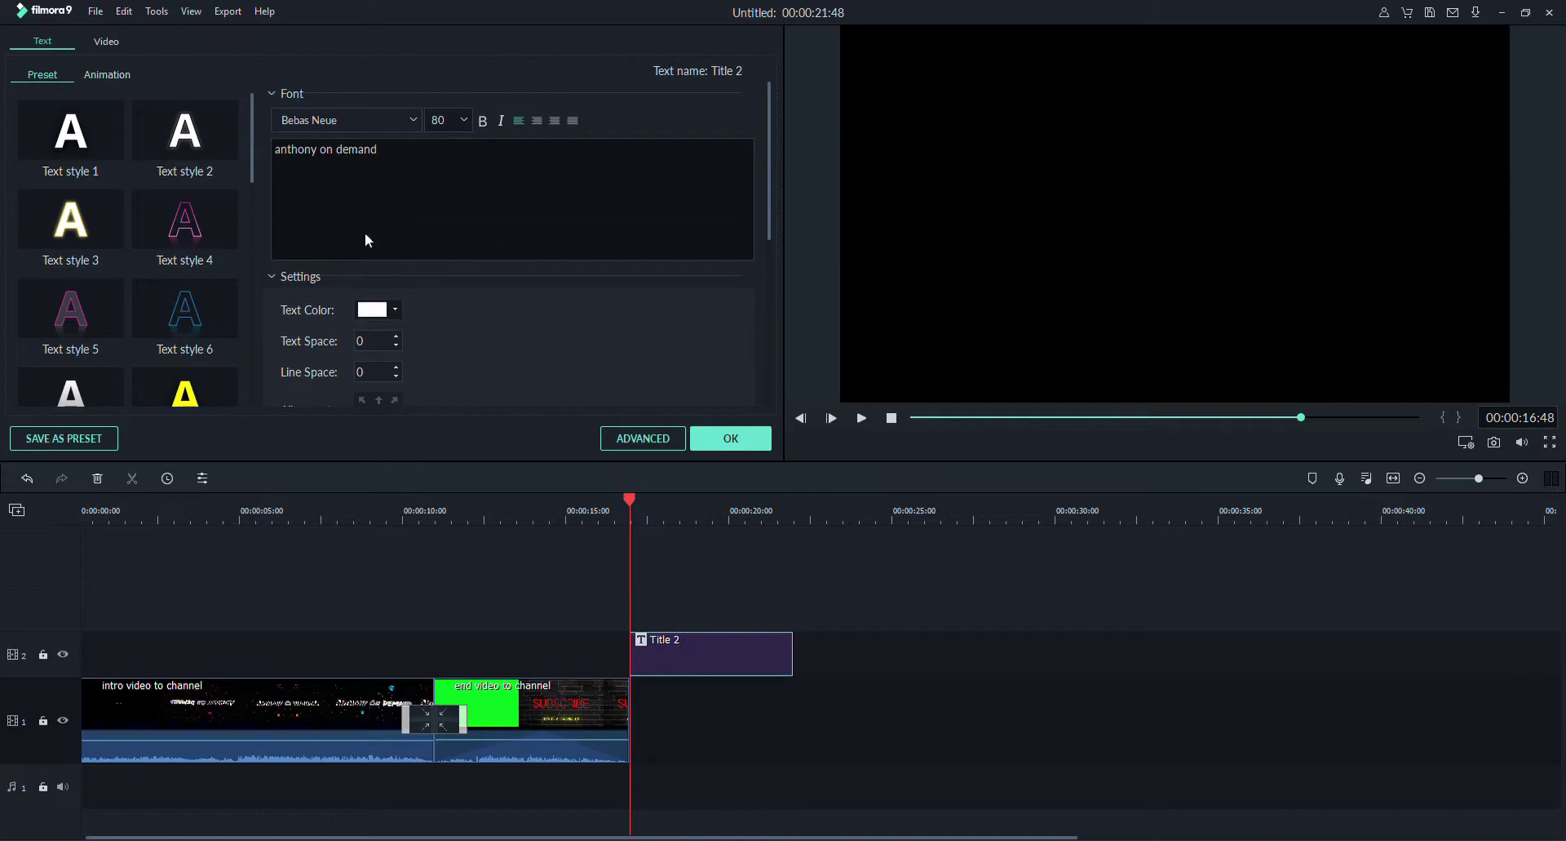
Apply Text style 4 to the main line of the Title 2 clip and play it back to check the look
left_click(350, 189)
left_click(205, 234)
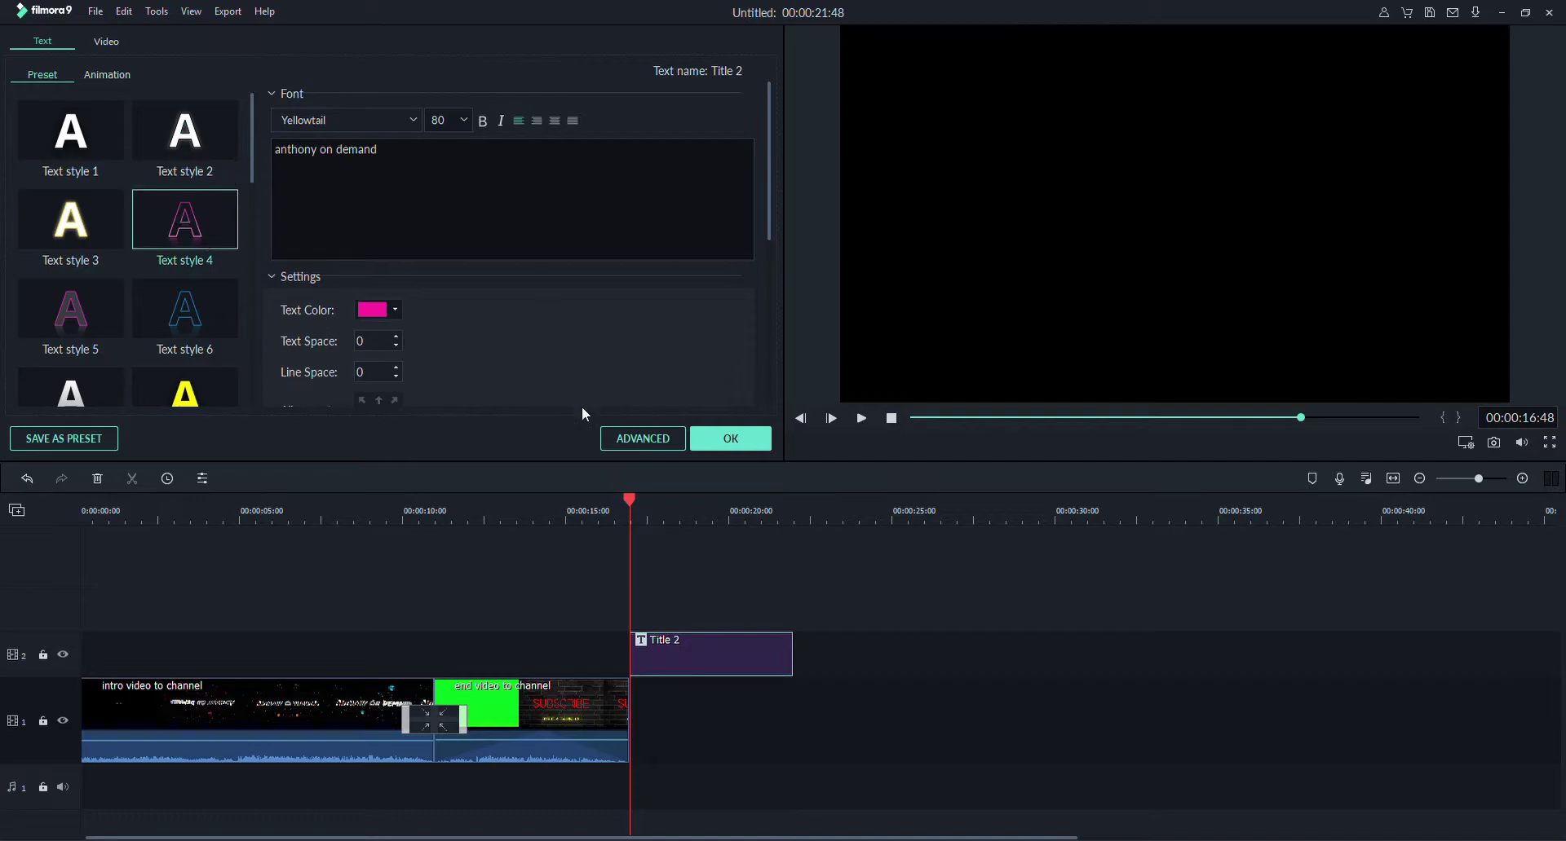
left_click(862, 419)
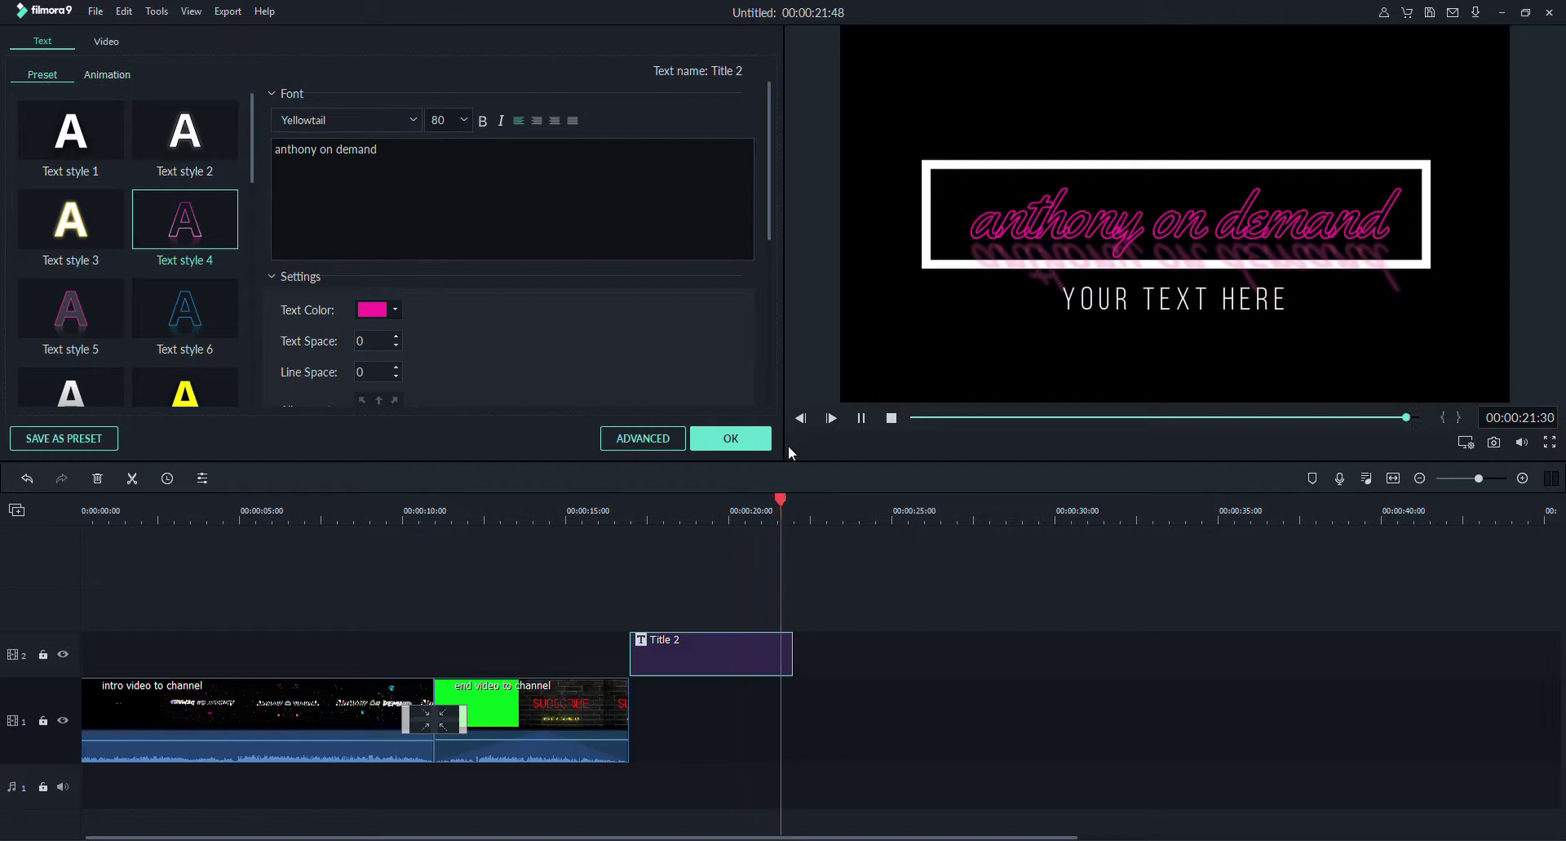
left_click(864, 422)
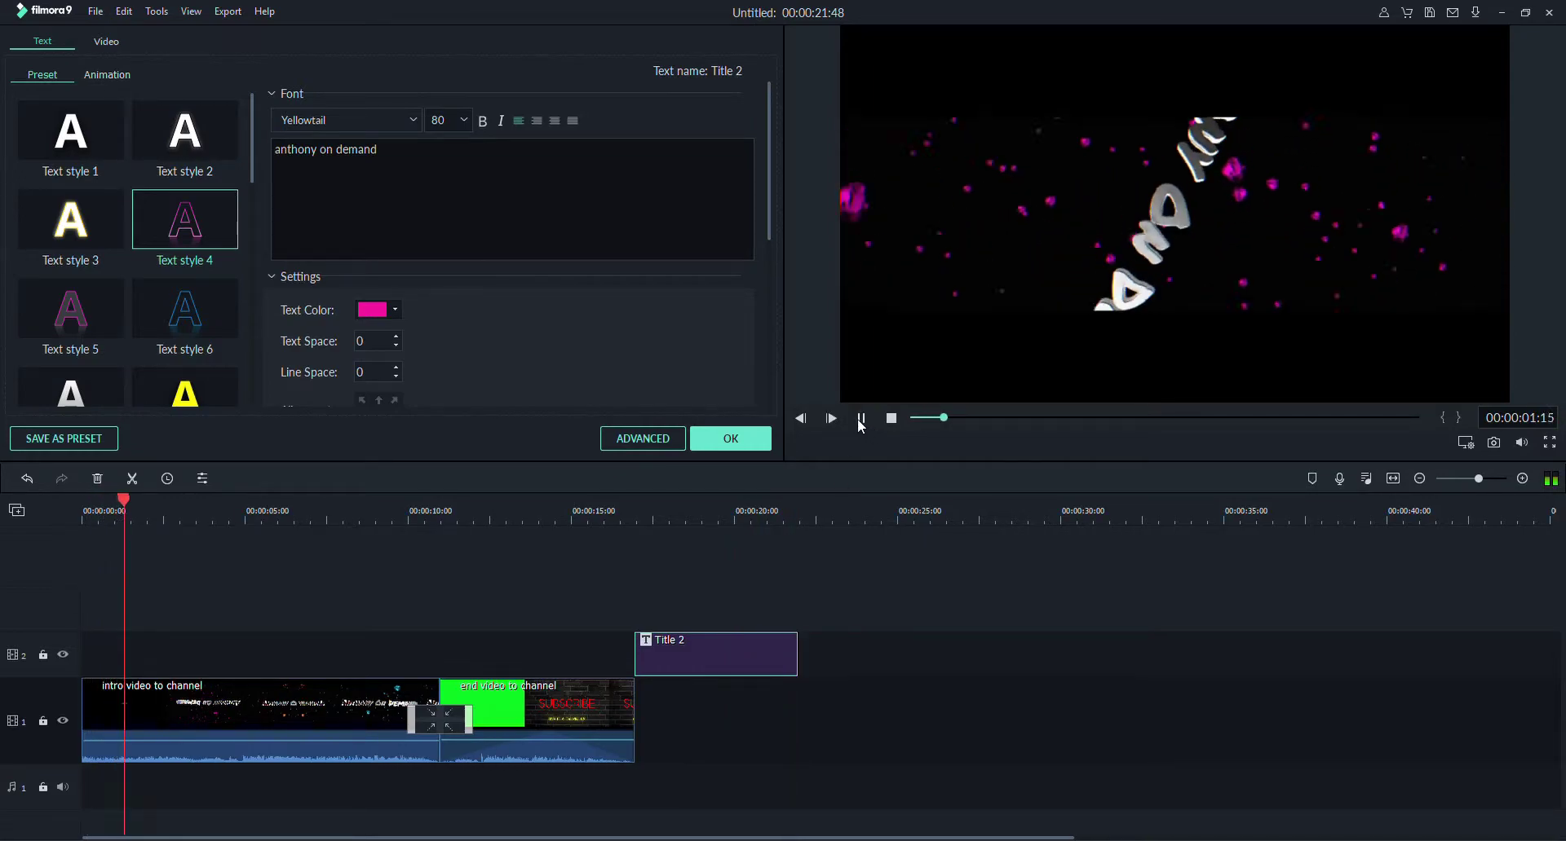
left_click(861, 420)
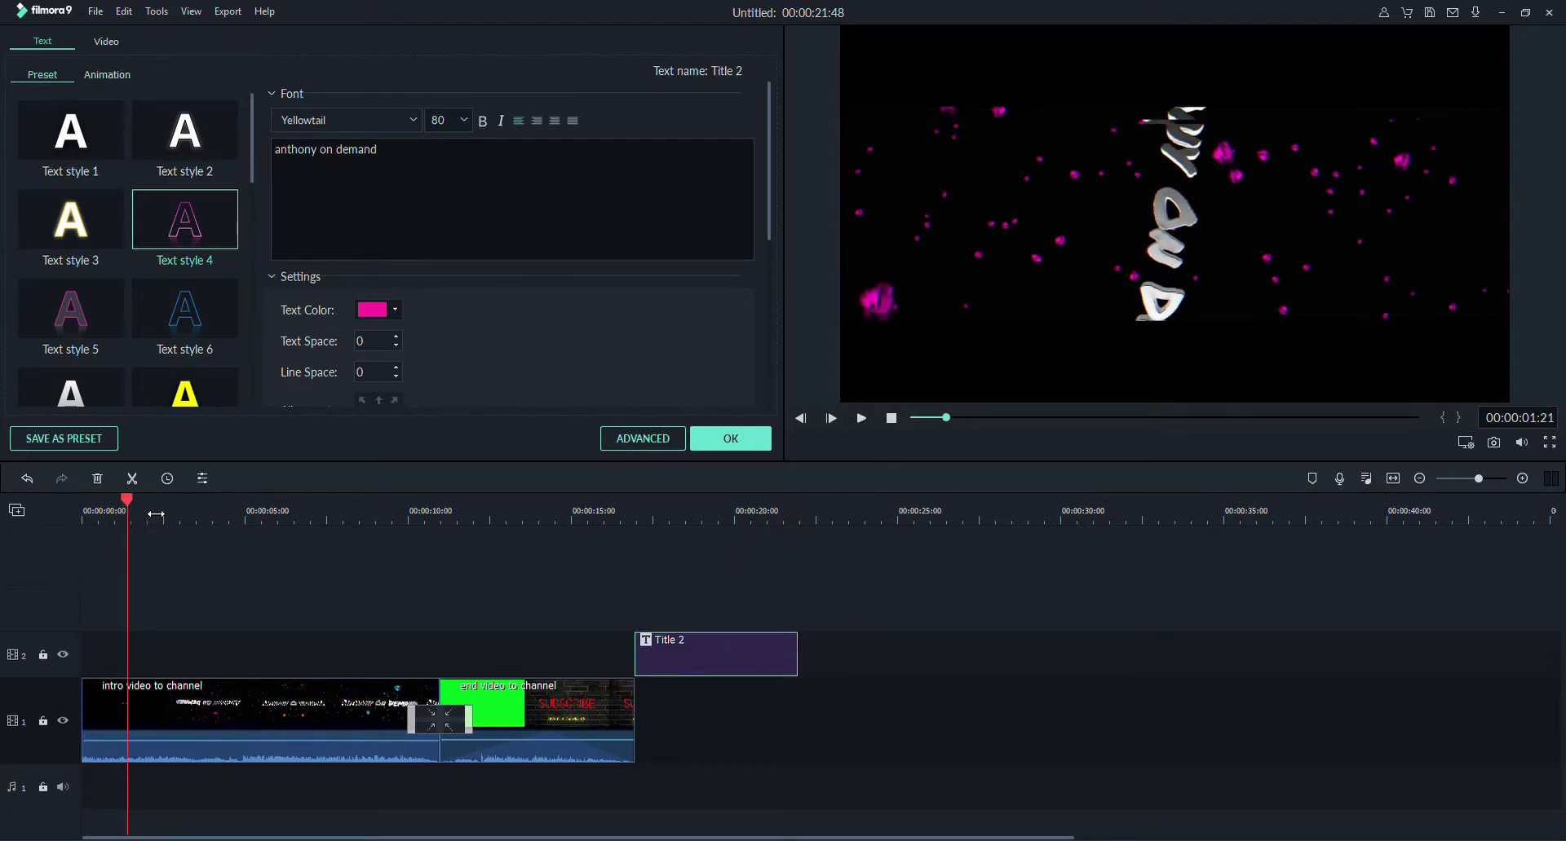
left_click_drag(125, 500, 693, 505)
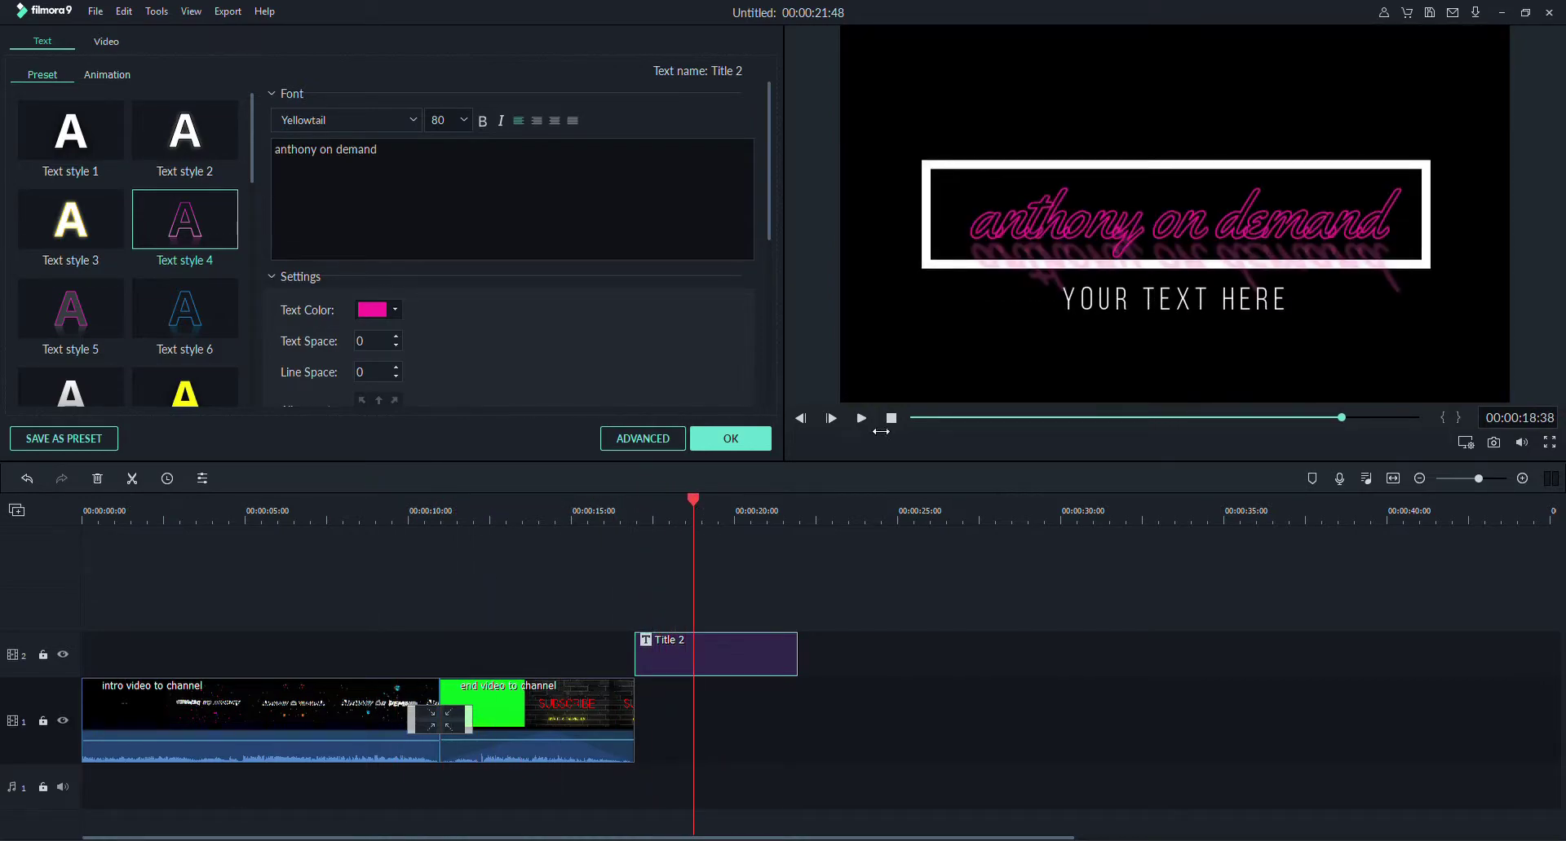
Move the title's main line above the white frame and place the "YOUR TEXT HERE" line inside the frame
left_click(1098, 232)
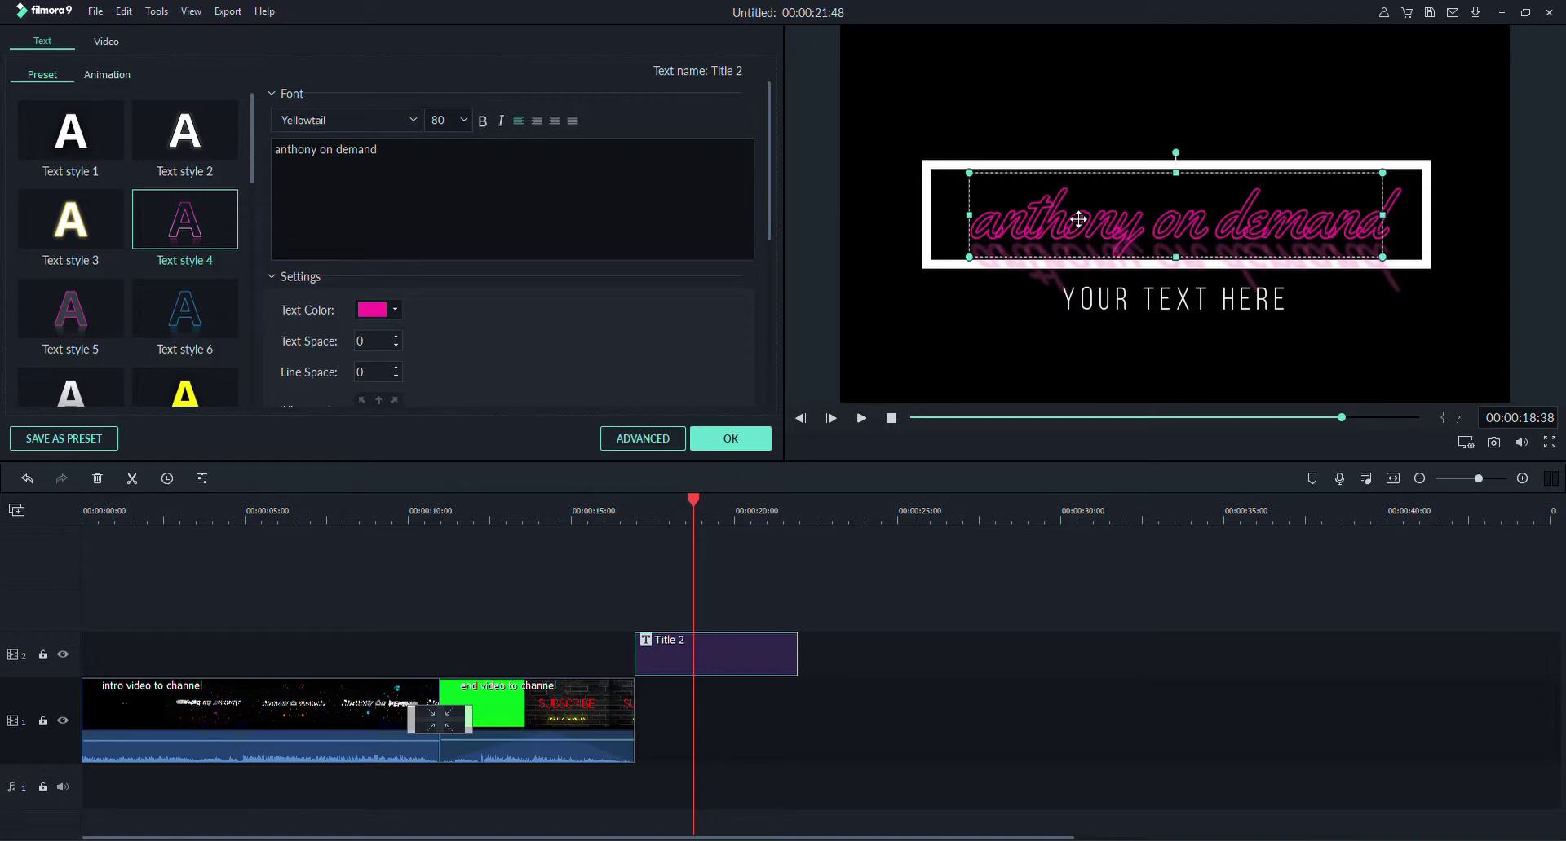
left_click_drag(1077, 213, 1075, 102)
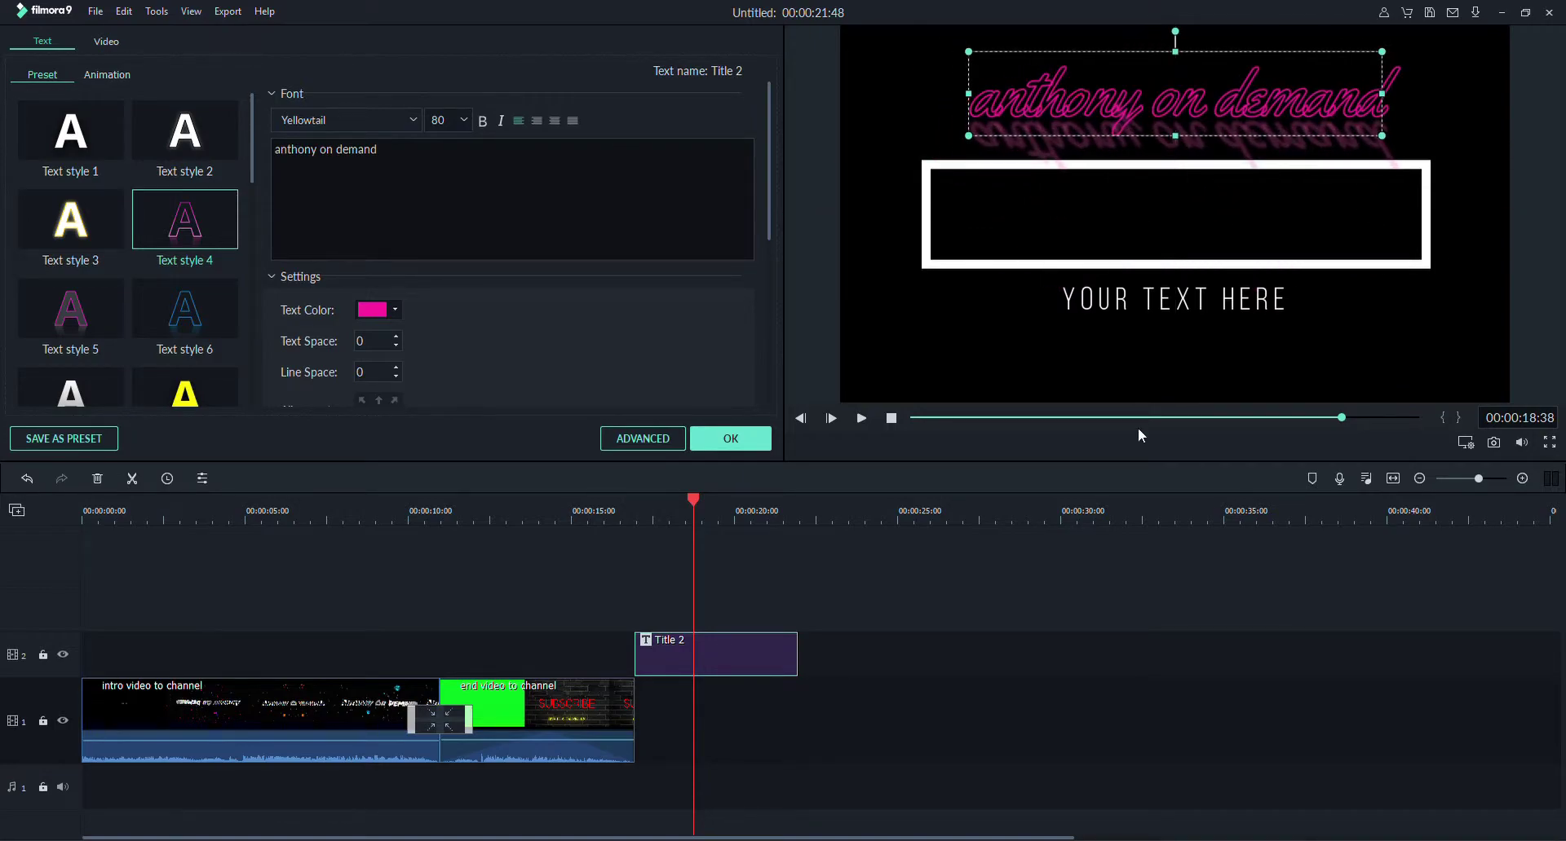
left_click(1145, 300)
left_click_drag(1145, 300, 1128, 224)
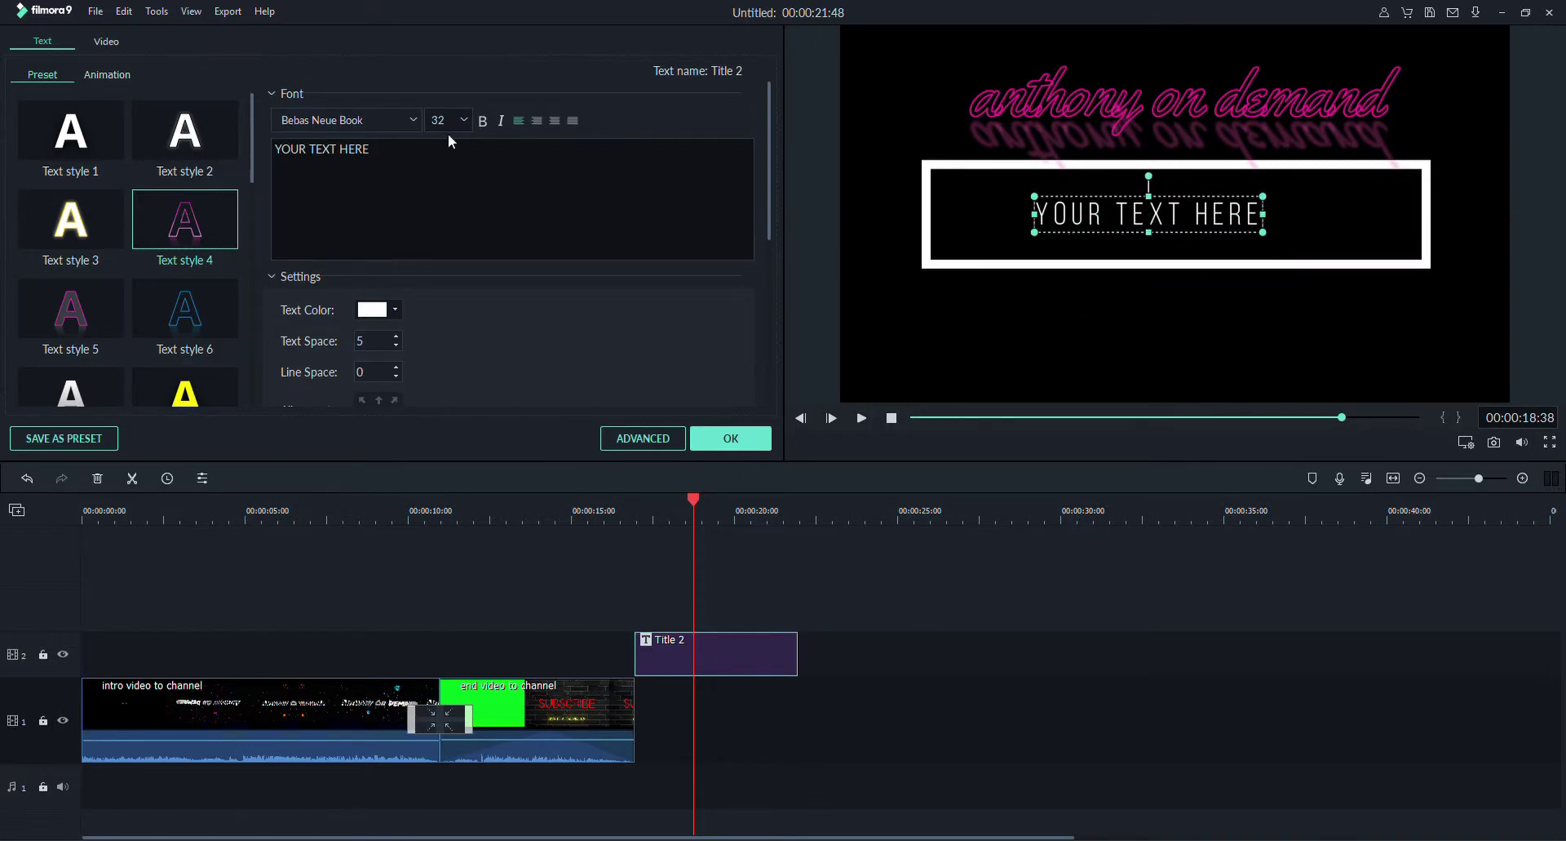
Replace the text inside the white frame with "subscribe please!" and make it bold
left_click_drag(386, 153, 308, 149)
key("BackSpace")
key("BackSpace")
key("BackSpace")
key("BackSpace")
key("BackSpace")
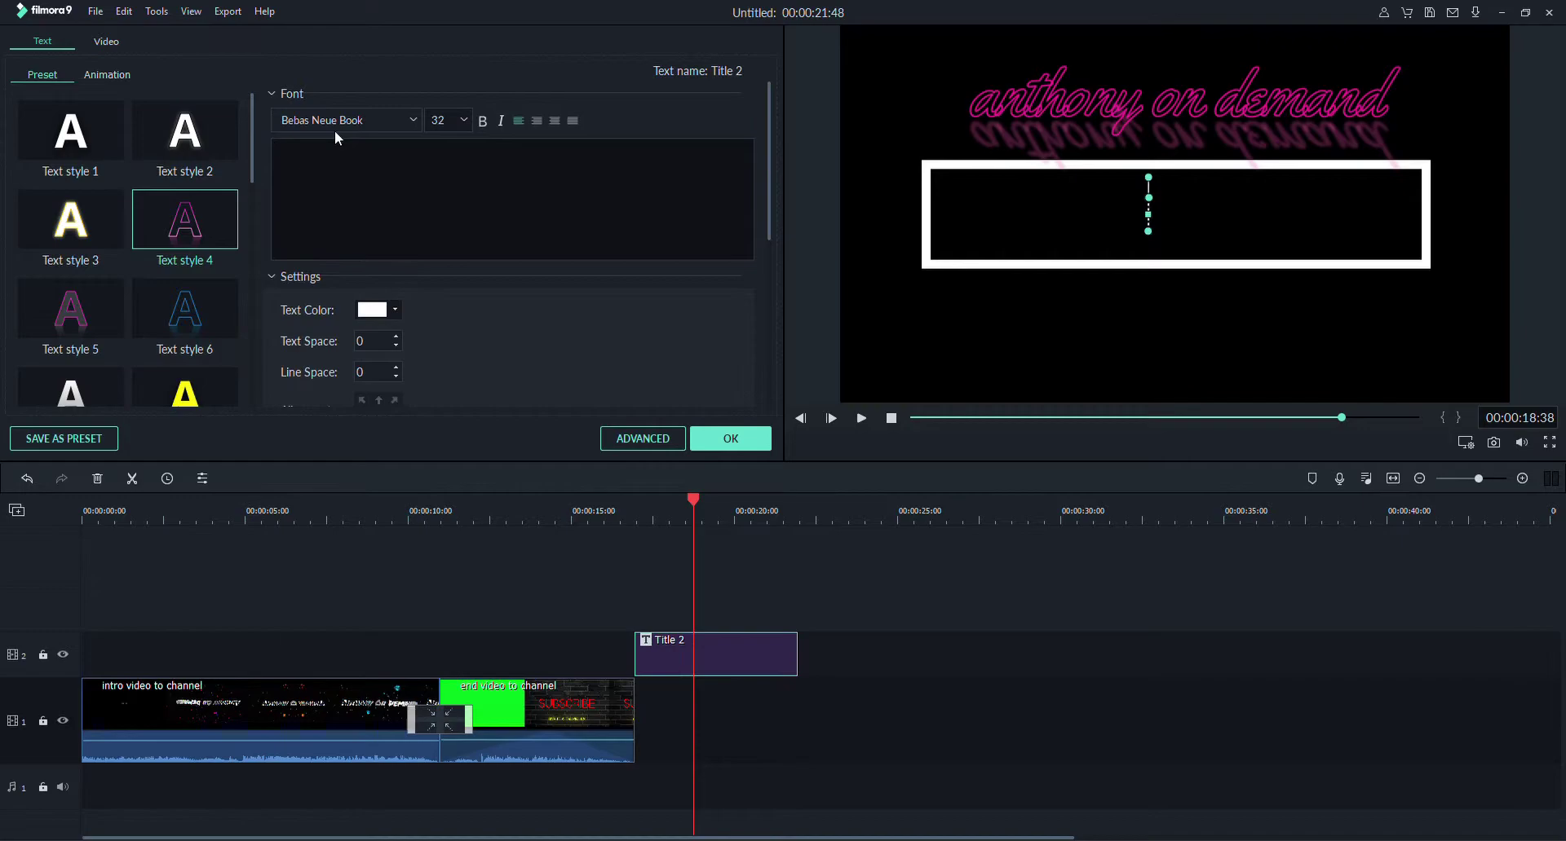
type("subs")
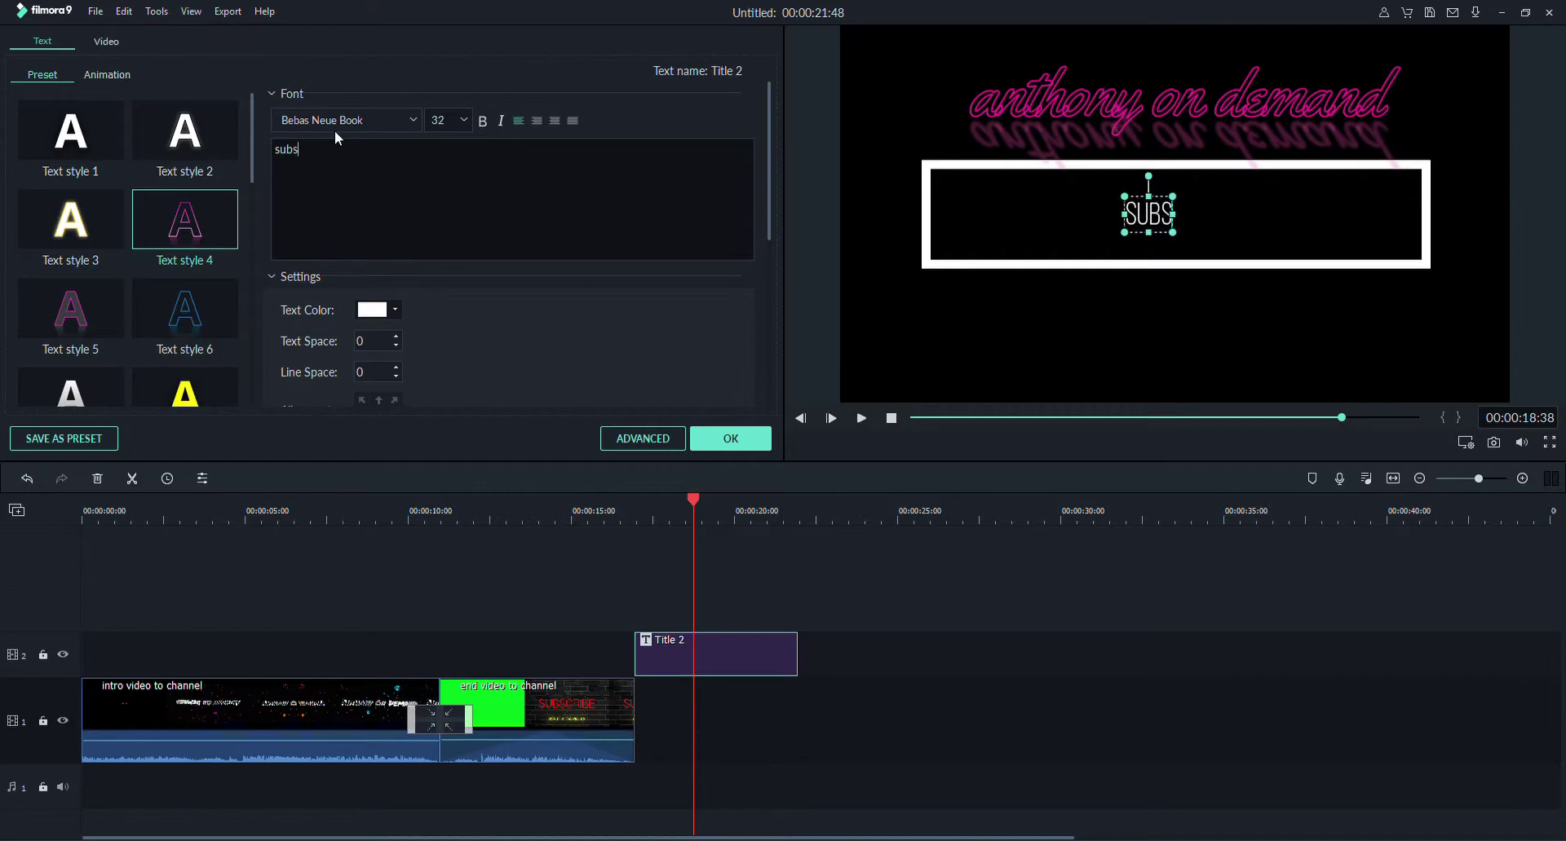
type("cribe")
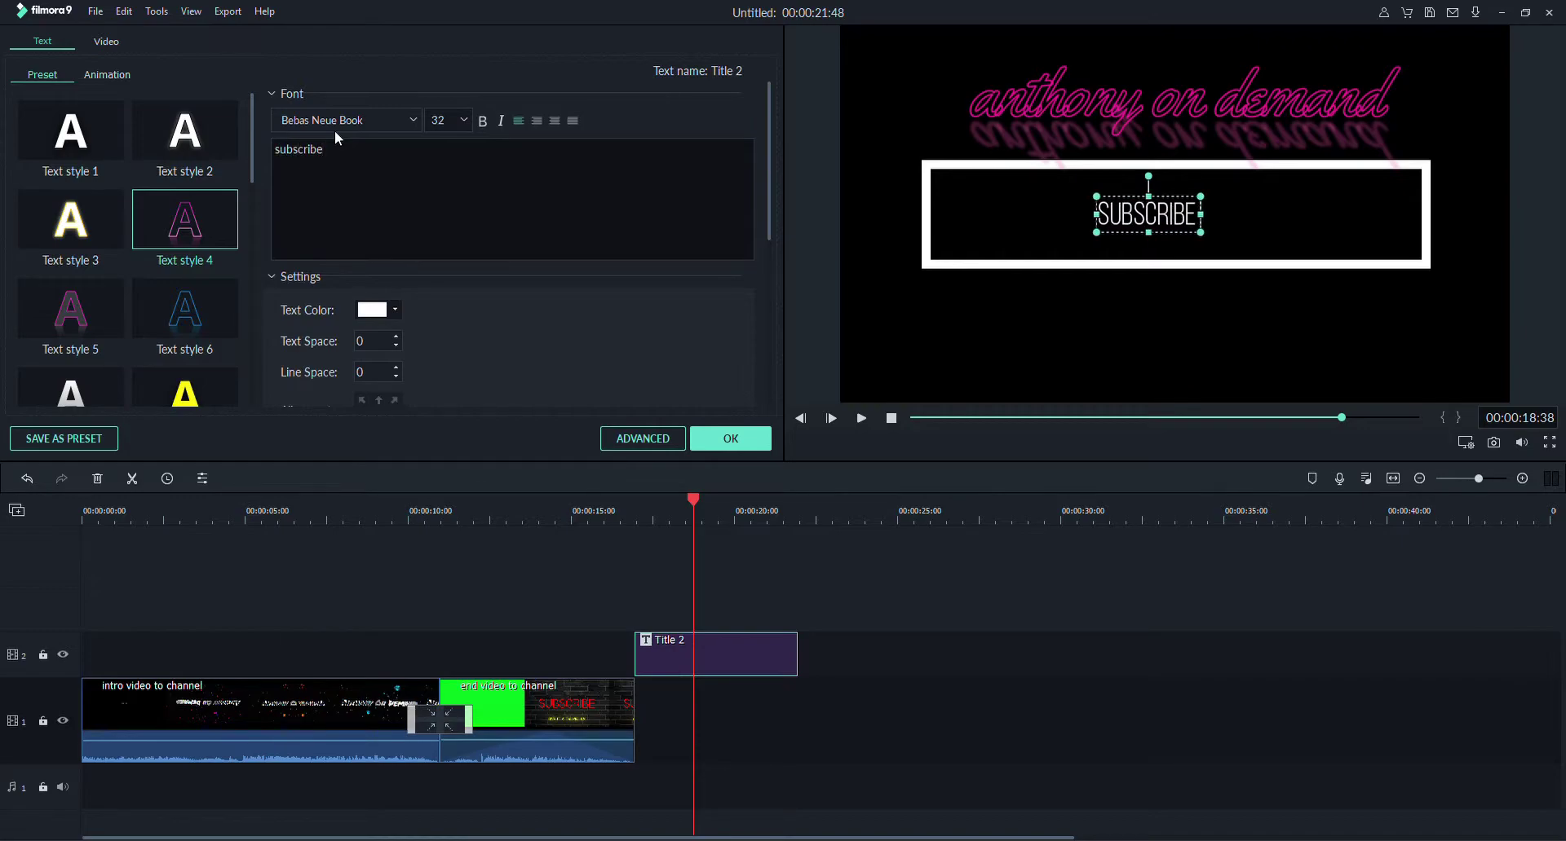
type(" please!")
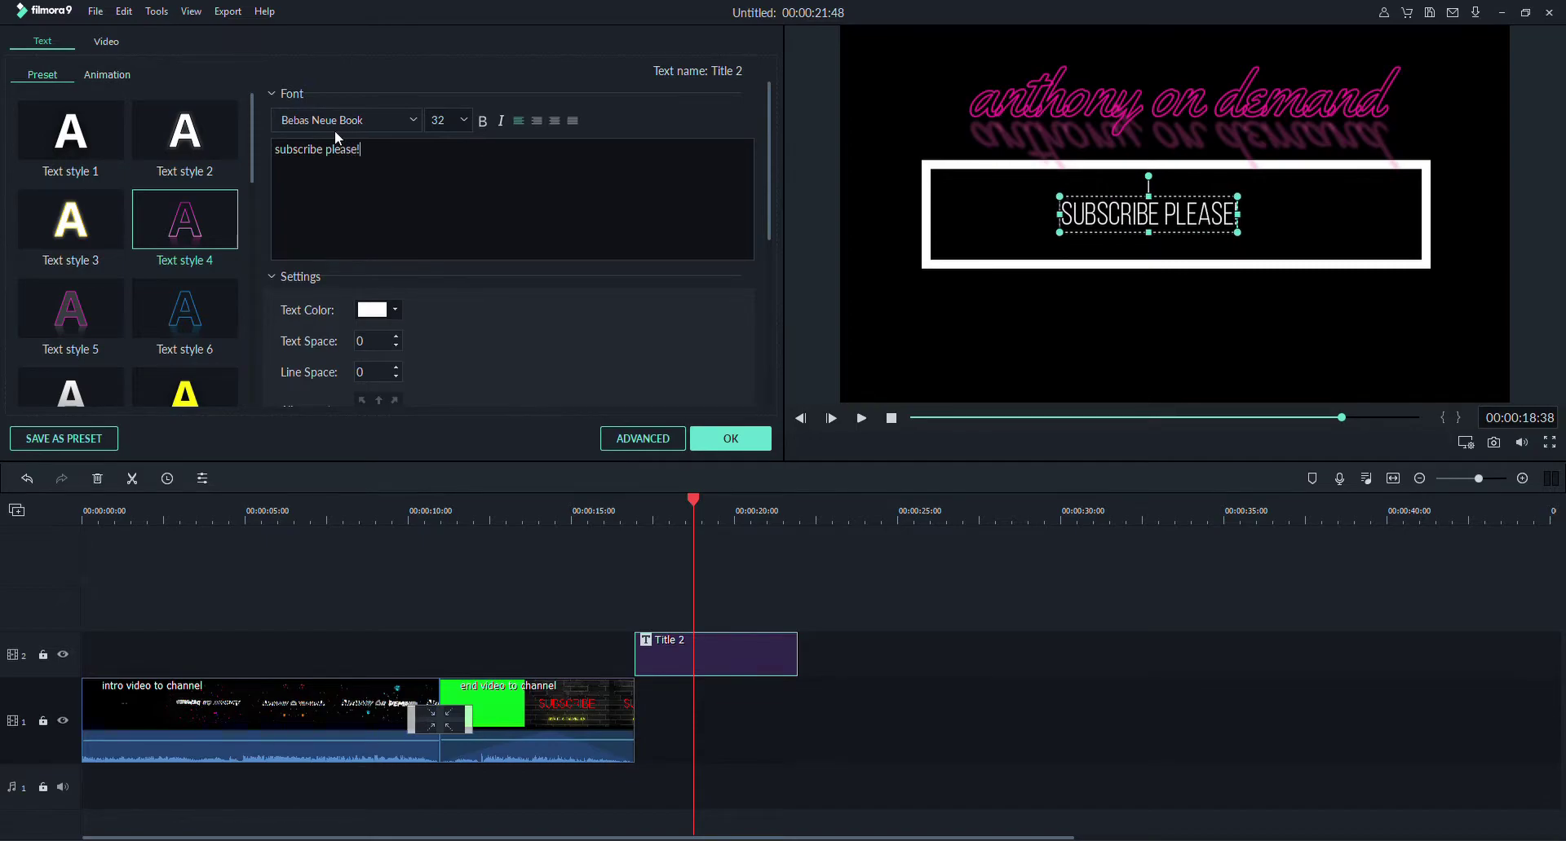
left_click(477, 125)
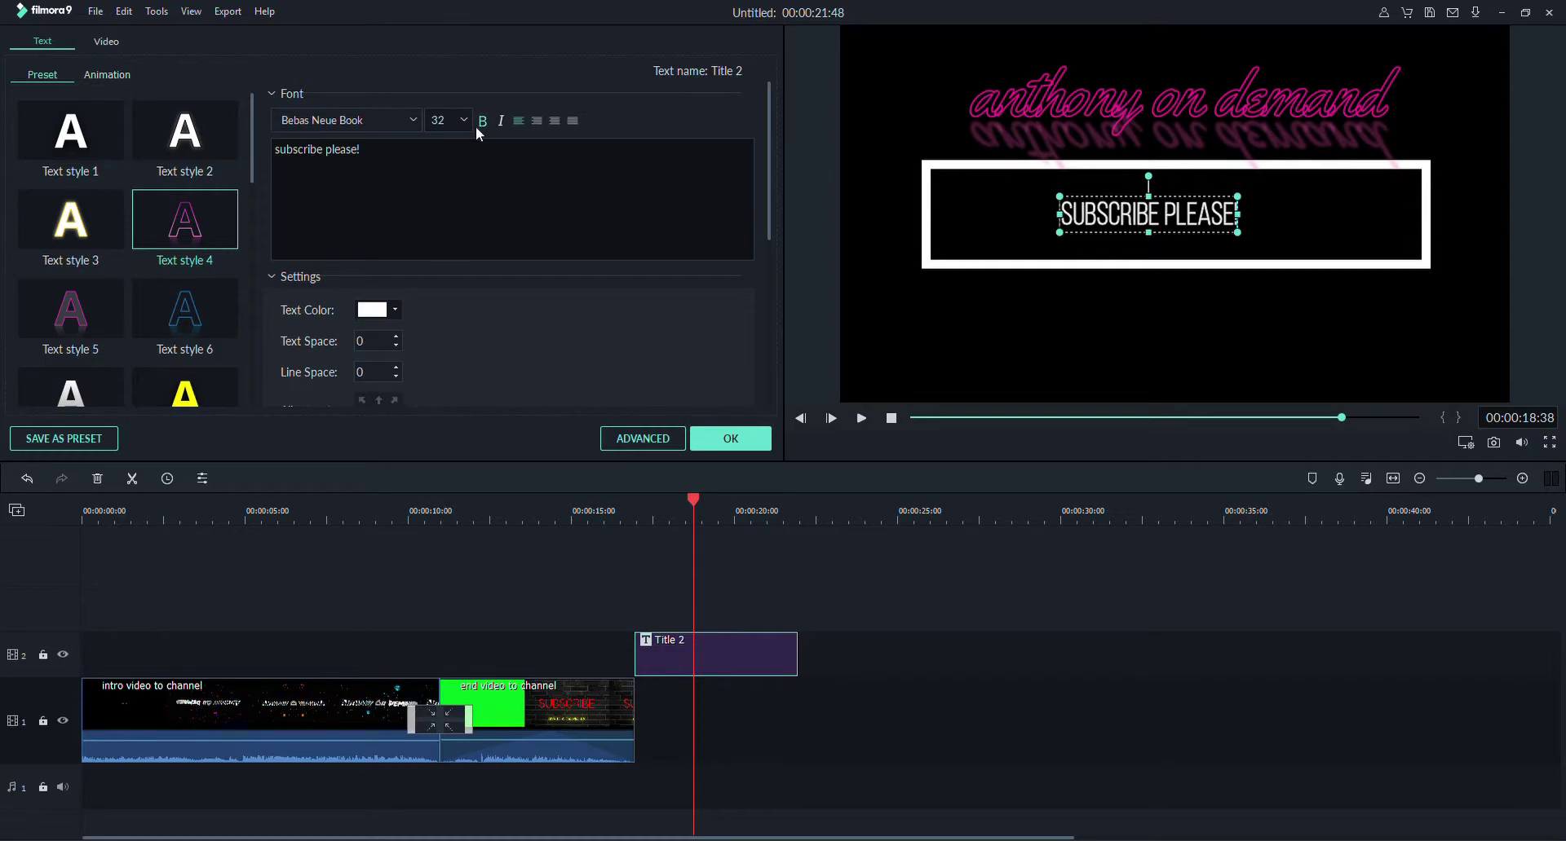
Apply Text style 21 to the "subscribe please!" line, change its text color to brown and leave the title editor
scroll(108, 361, "down", 8)
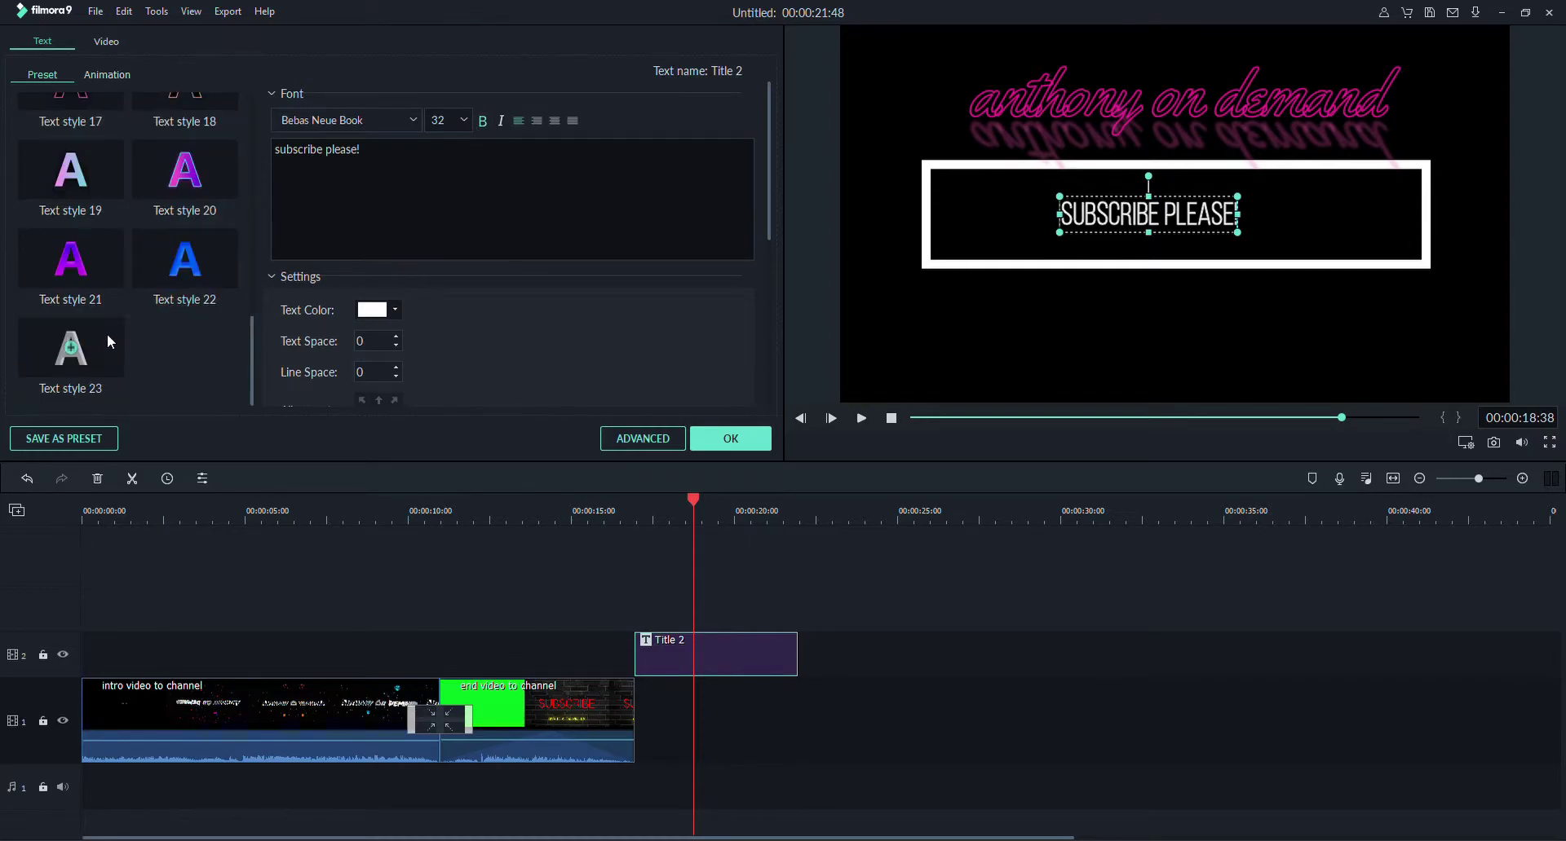
left_click(92, 269)
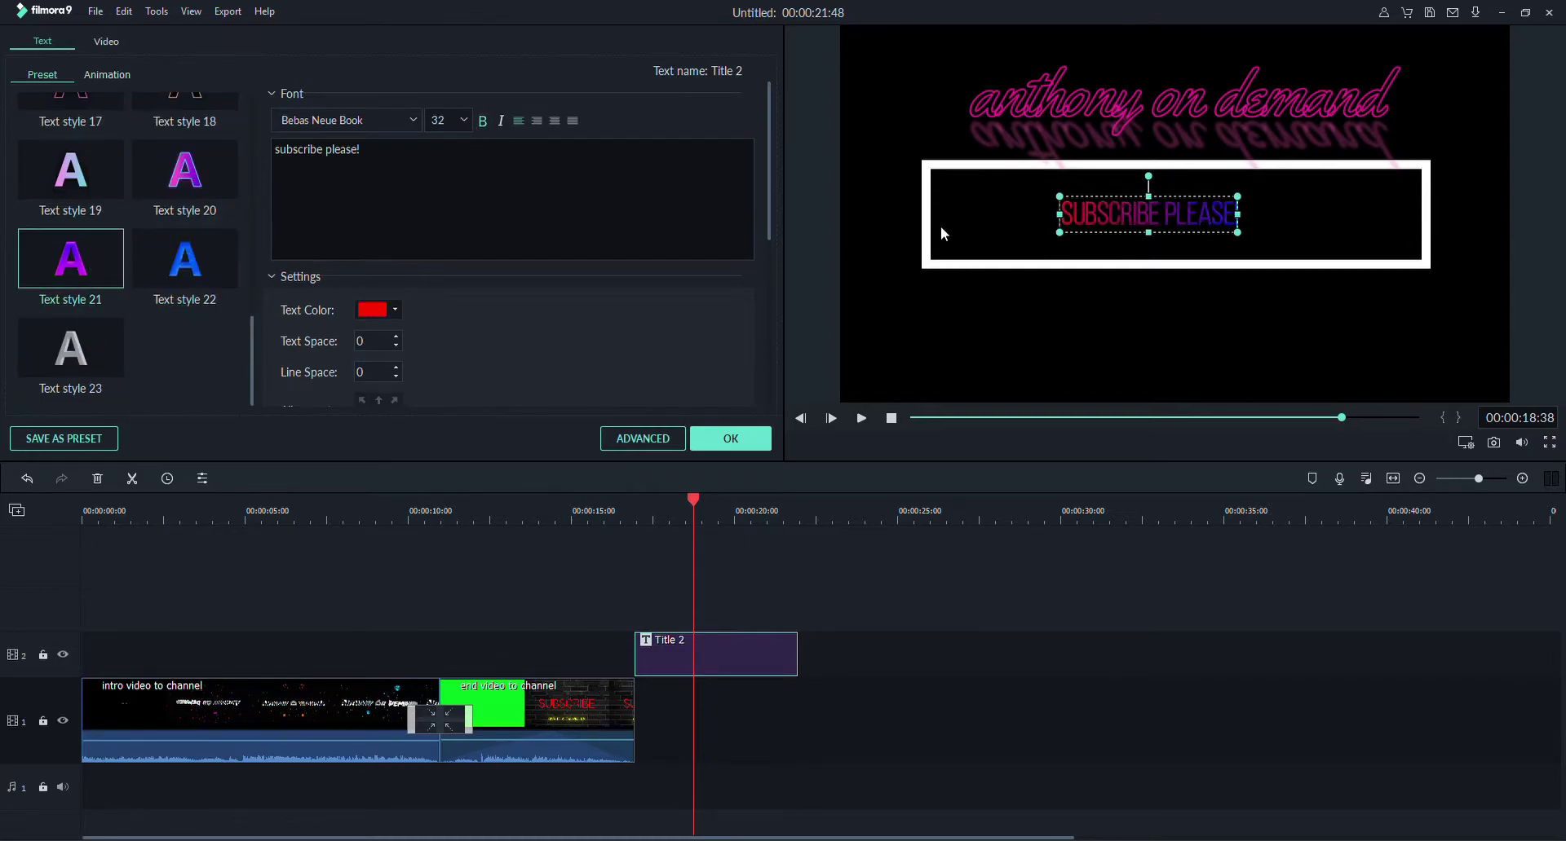
left_click(372, 310)
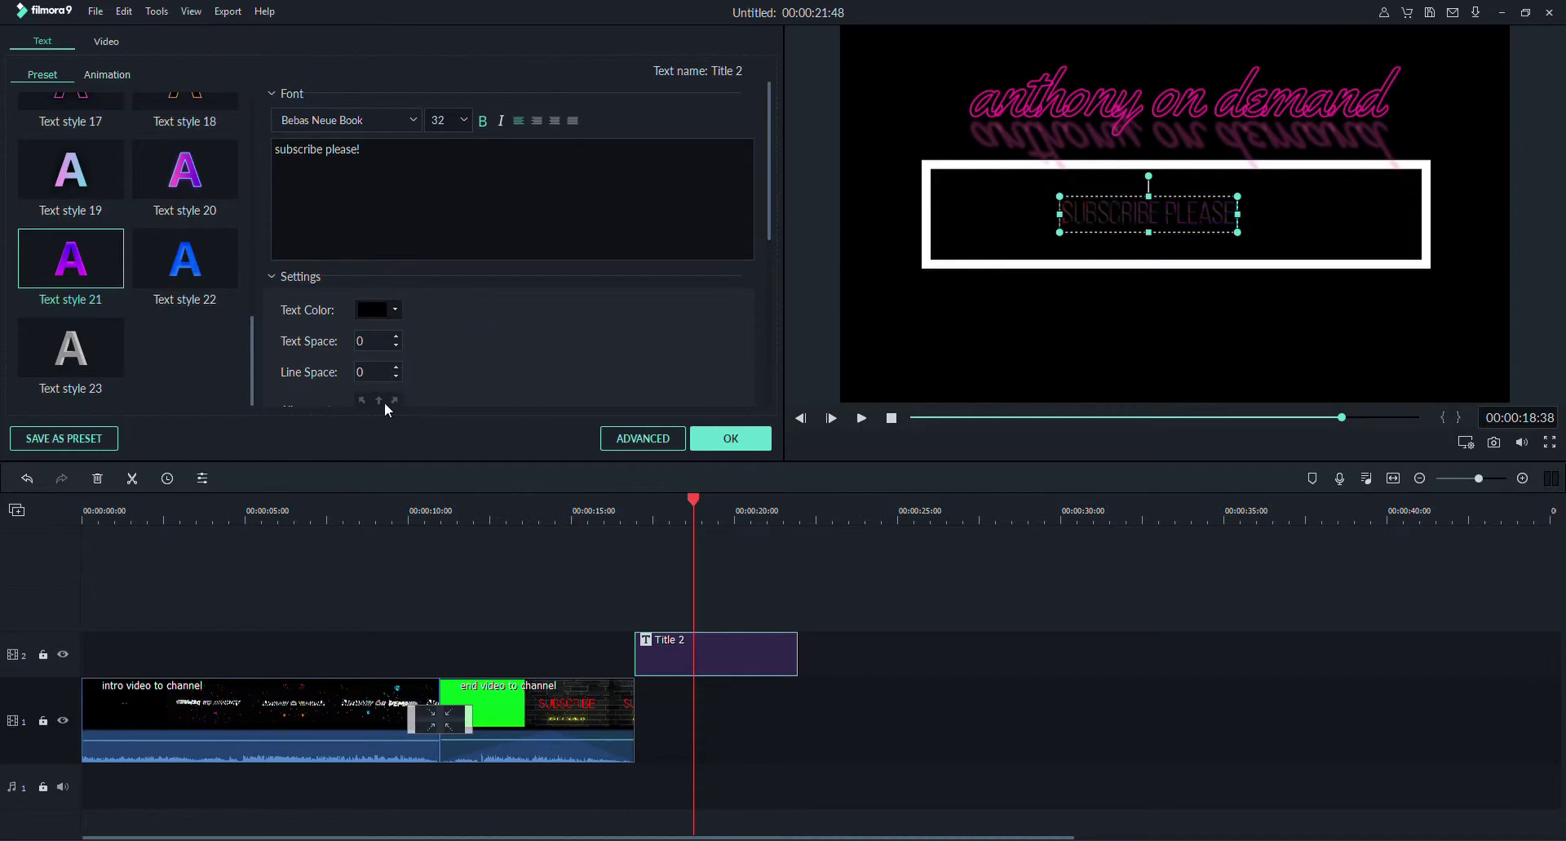
left_click(390, 383)
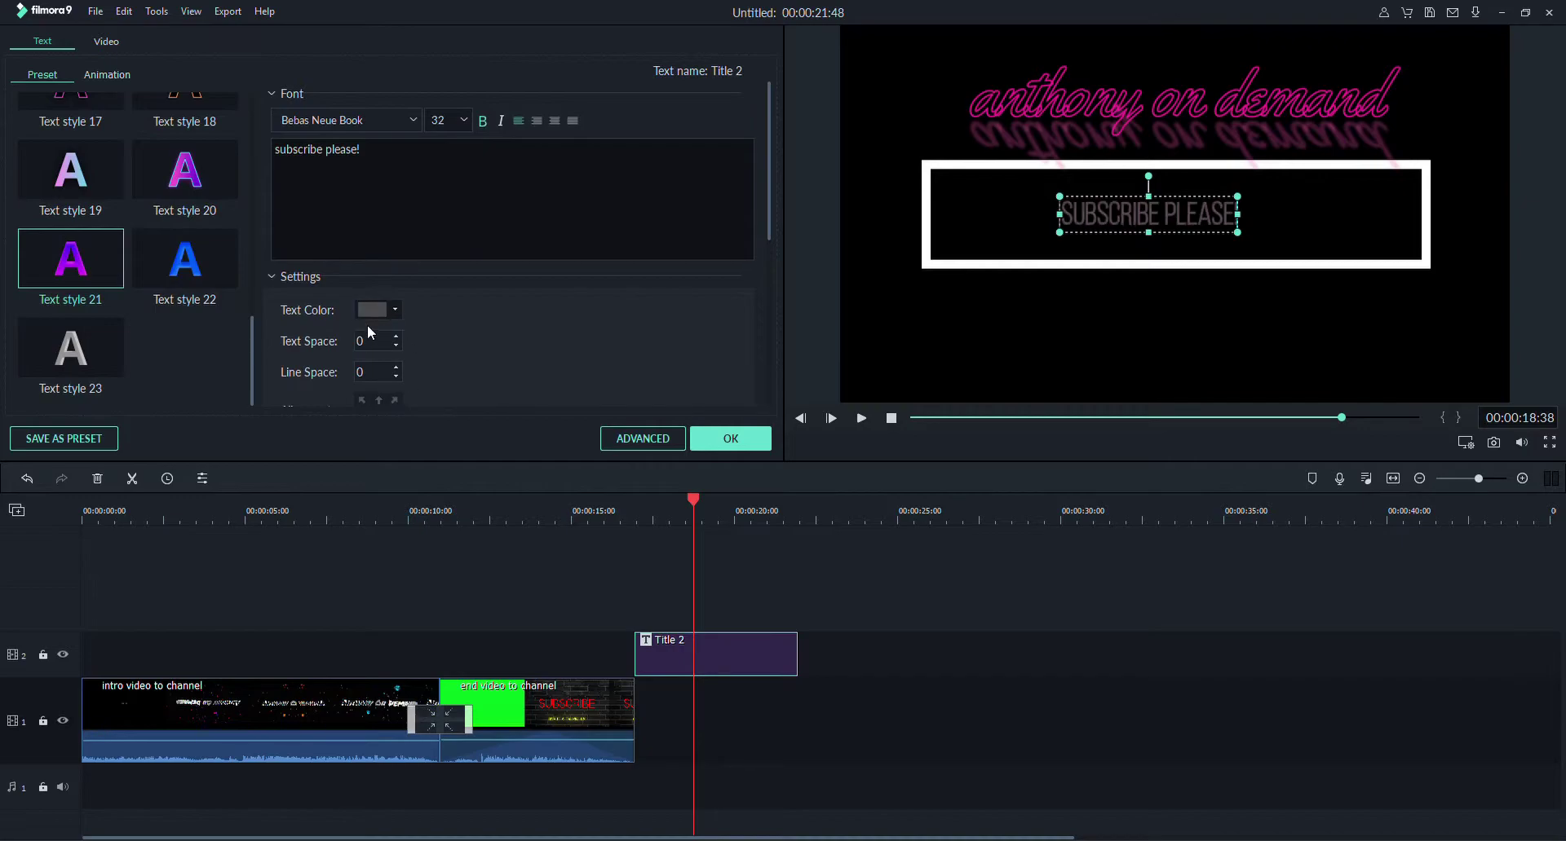
left_click(364, 325)
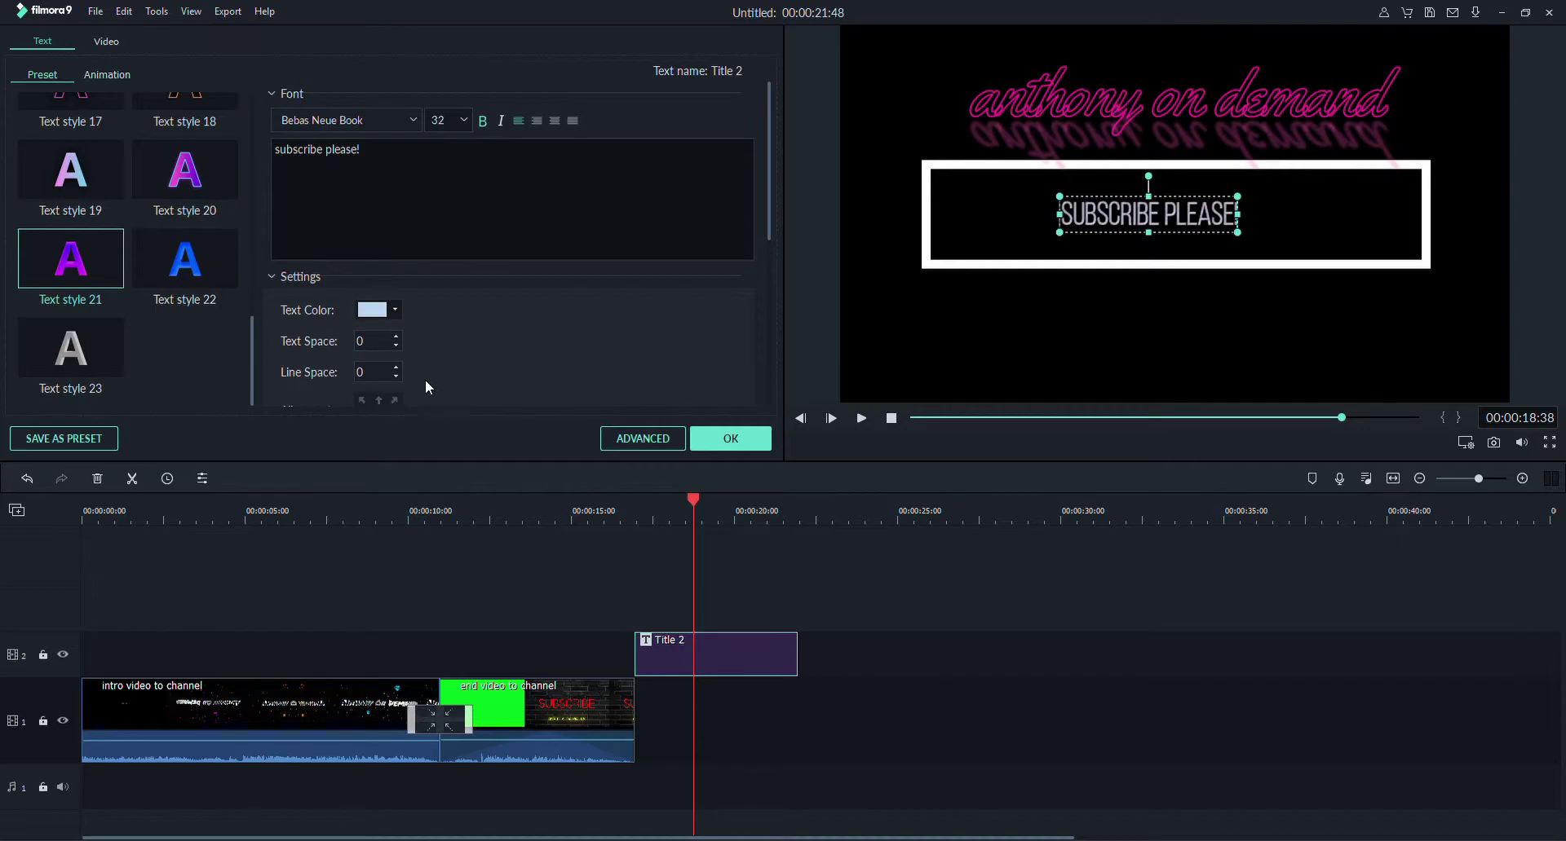
left_click(405, 359)
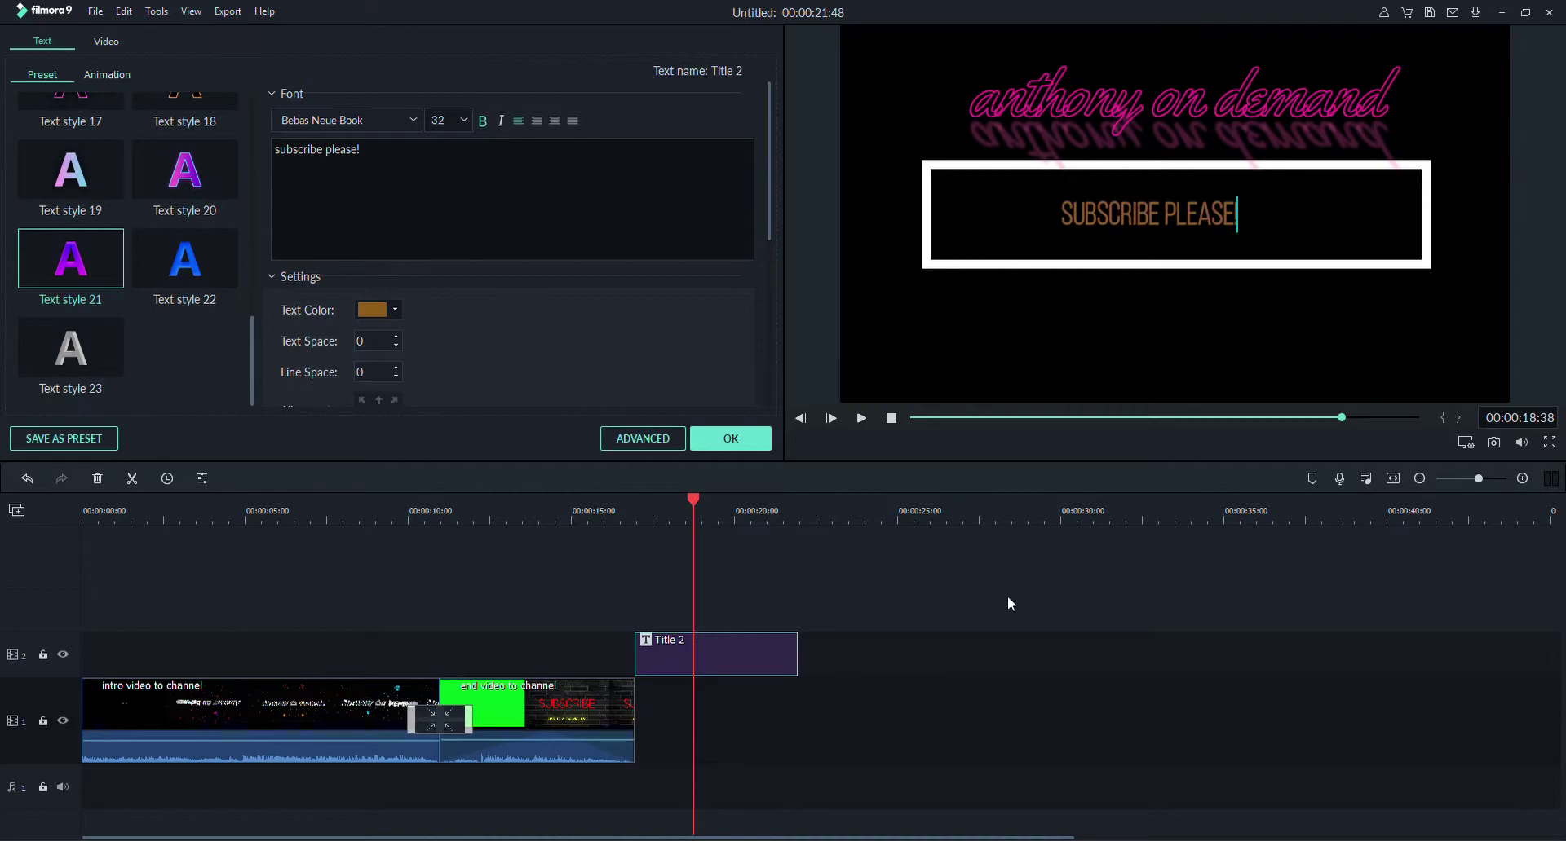
left_click(1087, 723)
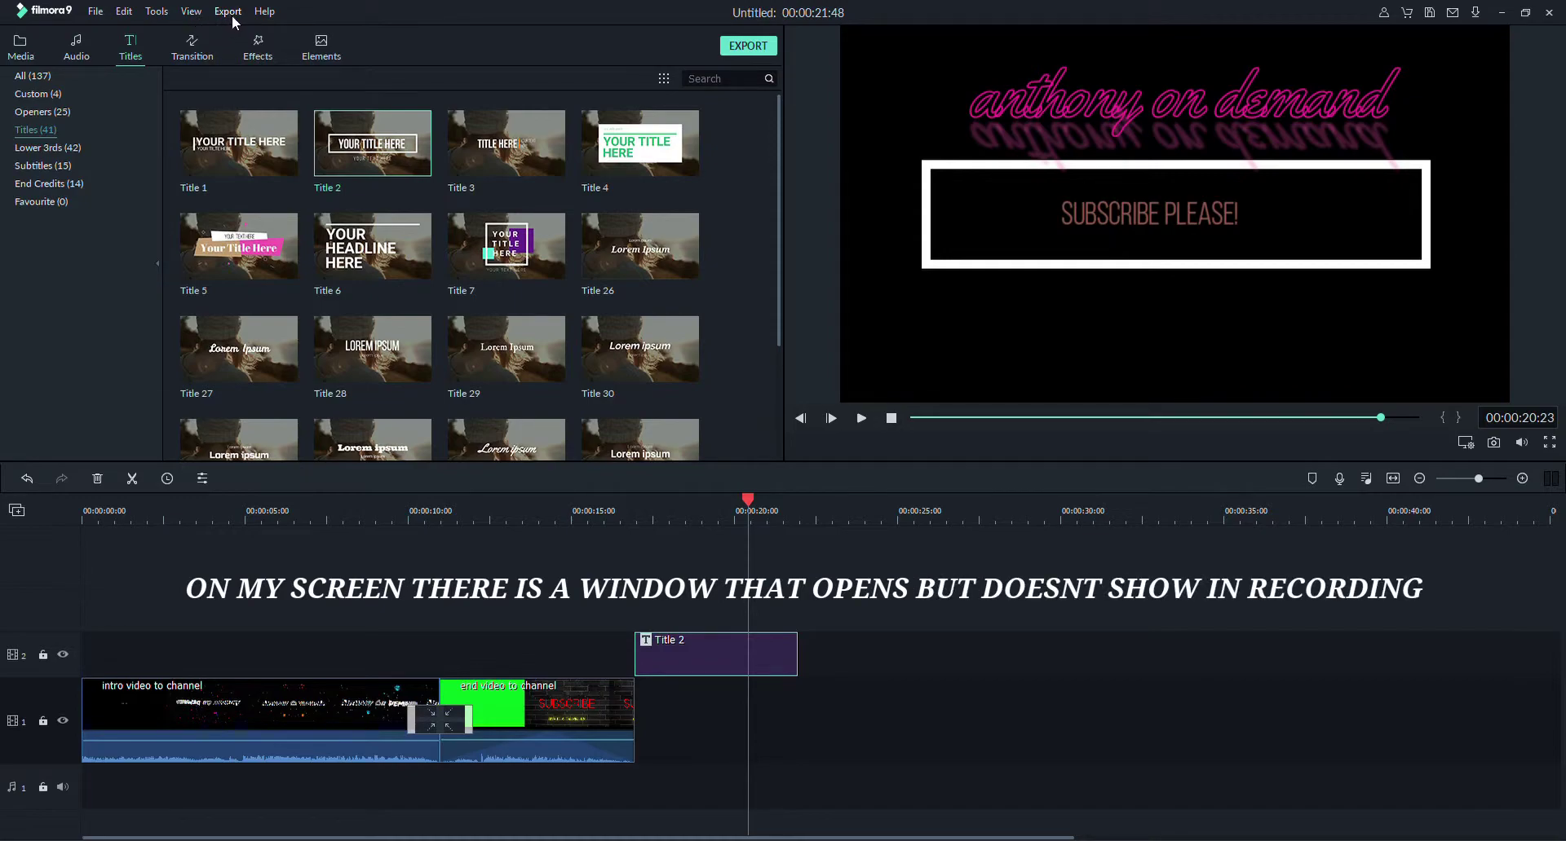
Open the export options for the finished project
left_click(256, 67)
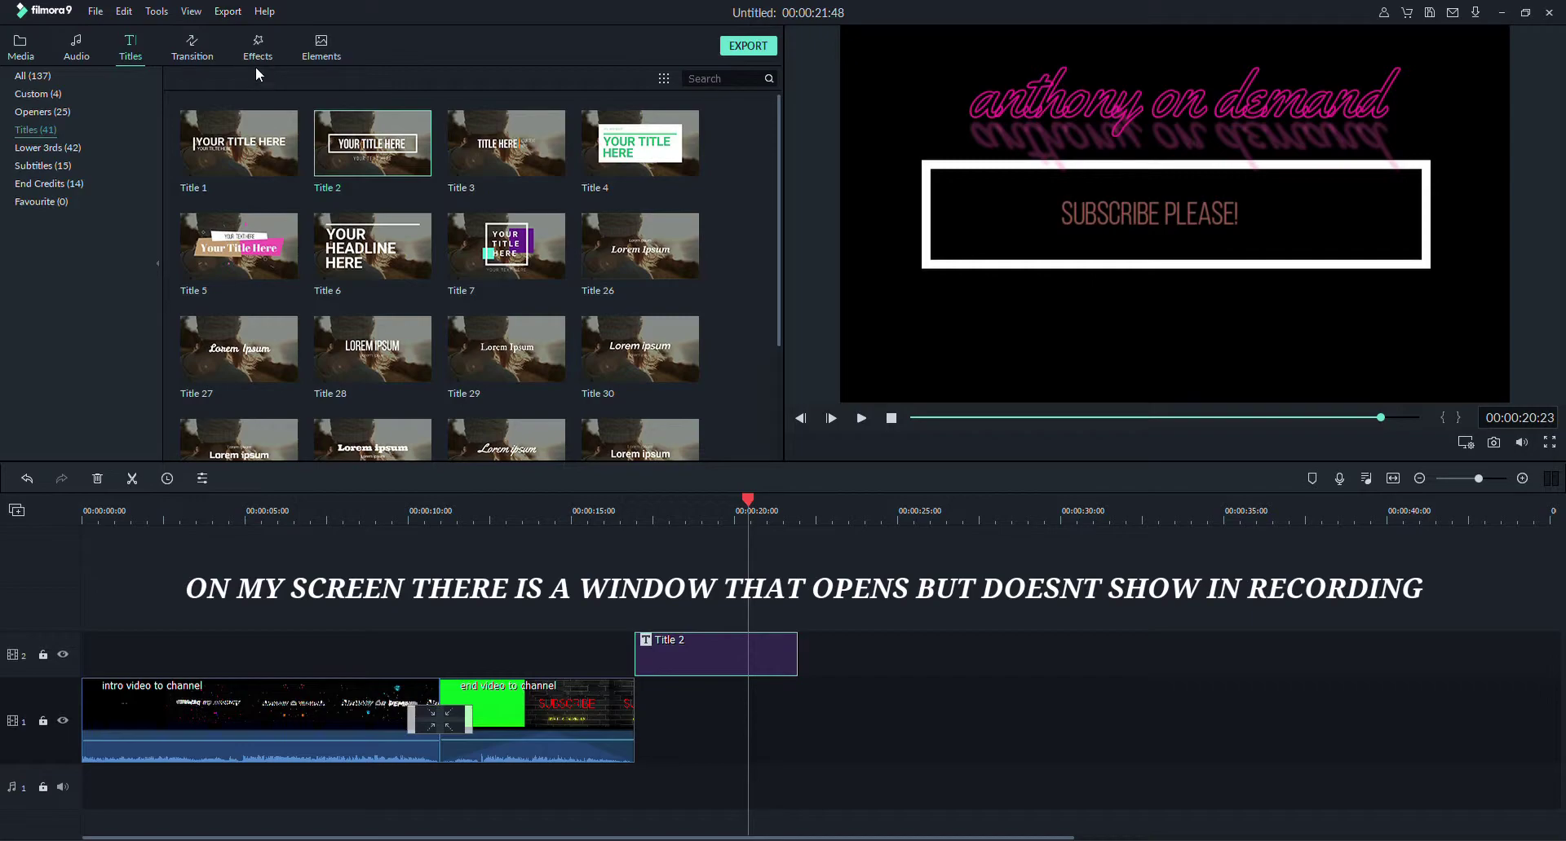